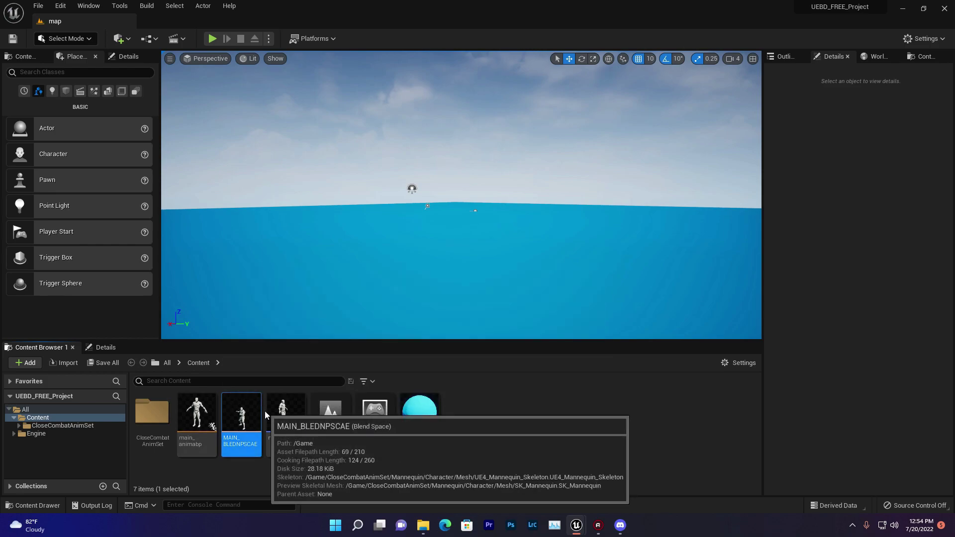
Step: Force-delete the old MAIN_BLEDNPSCAE blend space and save the changed content
right_click(253, 421)
click(319, 241)
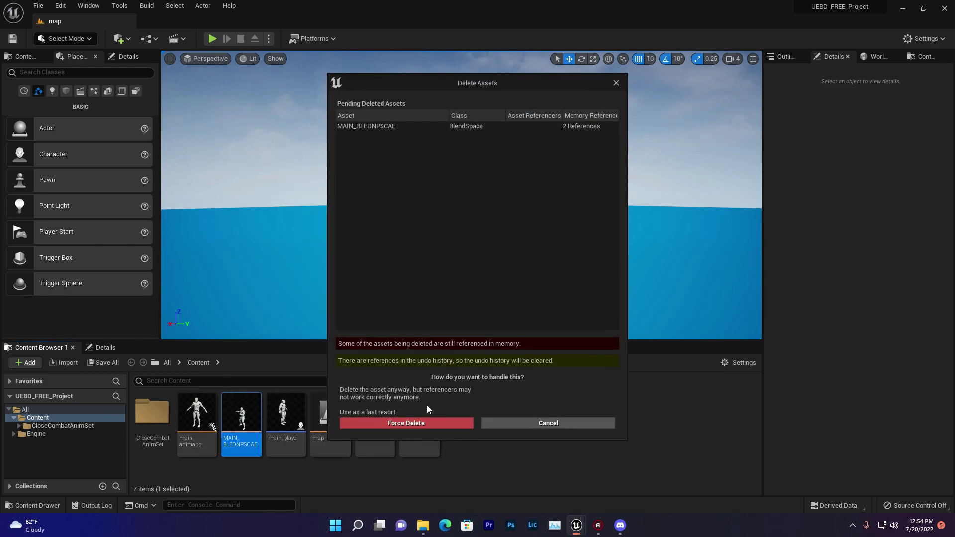
click(383, 422)
click(107, 363)
click(550, 368)
Step: Orbit the viewport down toward the ground and back up to the horizon
right_drag(552, 336, 401, 223)
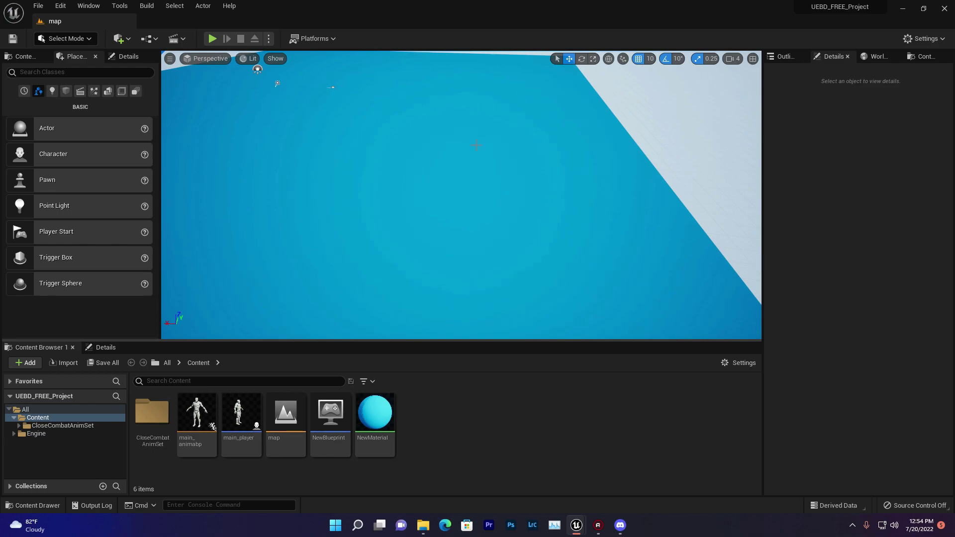
right_drag(504, 160, 464, 172)
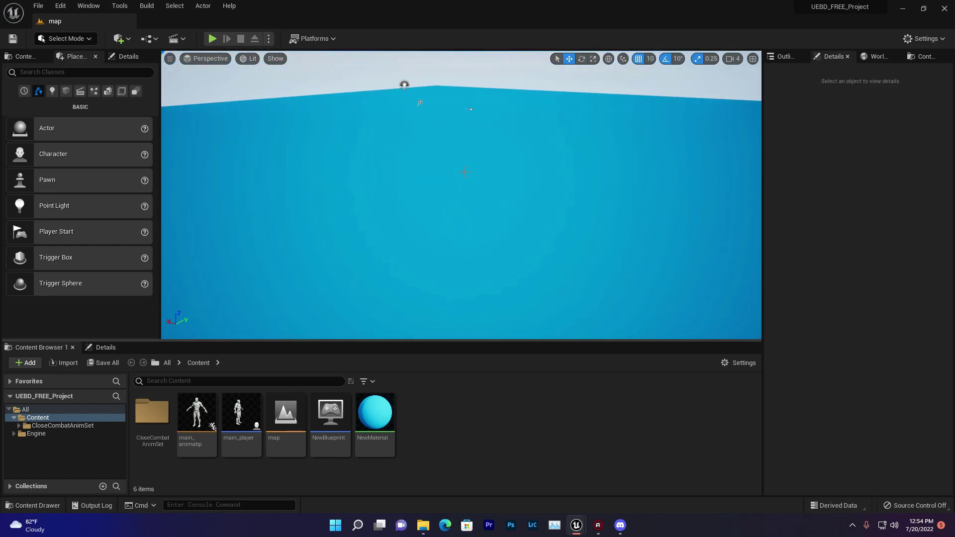
Step: Create a Blend Space on the UE4_Mannequin_Skeleton named main_blendsoppce
right_click(445, 418)
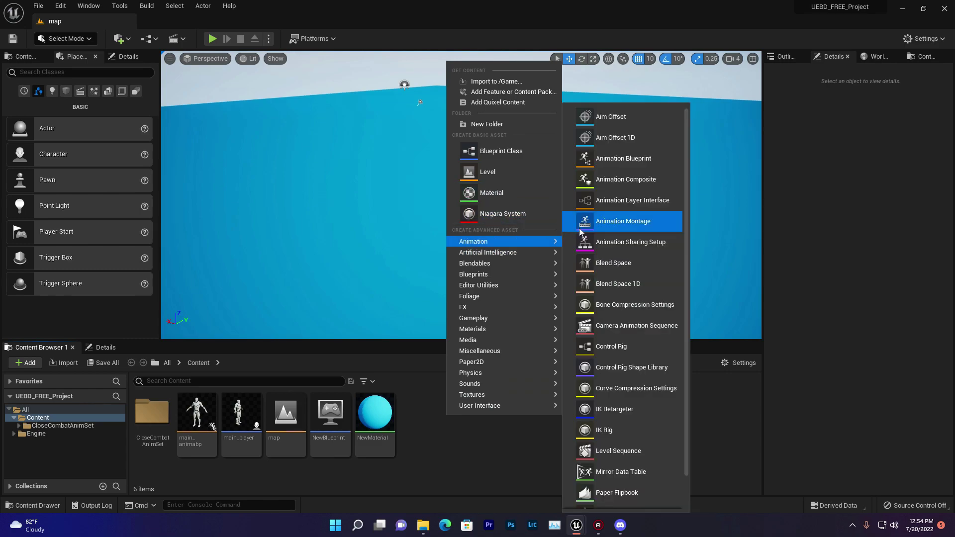
mouse_move(504, 241)
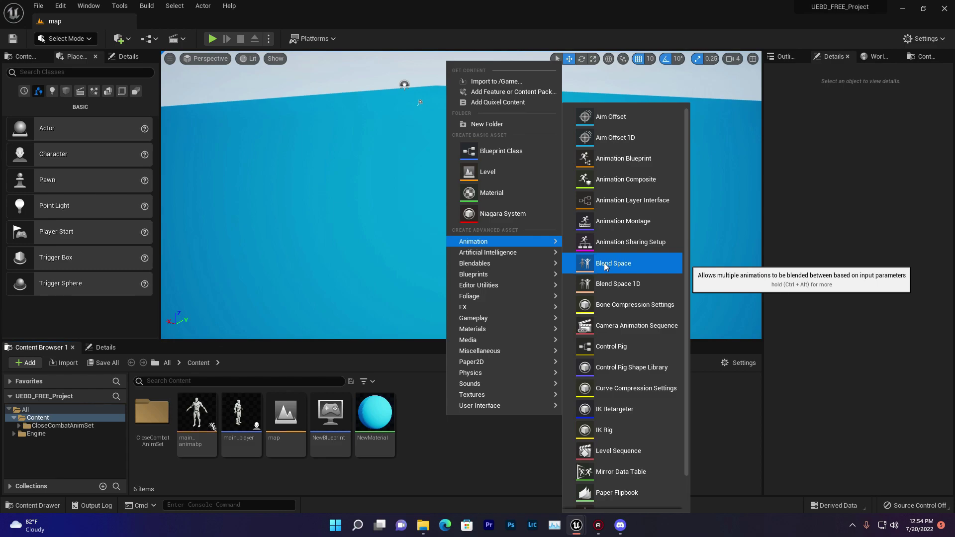
click(604, 266)
click(437, 198)
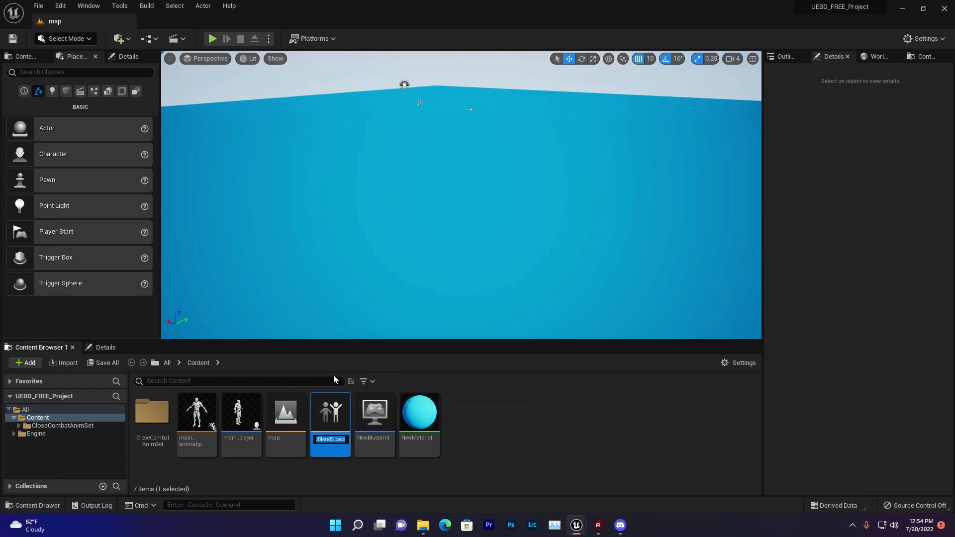
key(BackSpace)
text(main_blendsoppce)
key(Return)
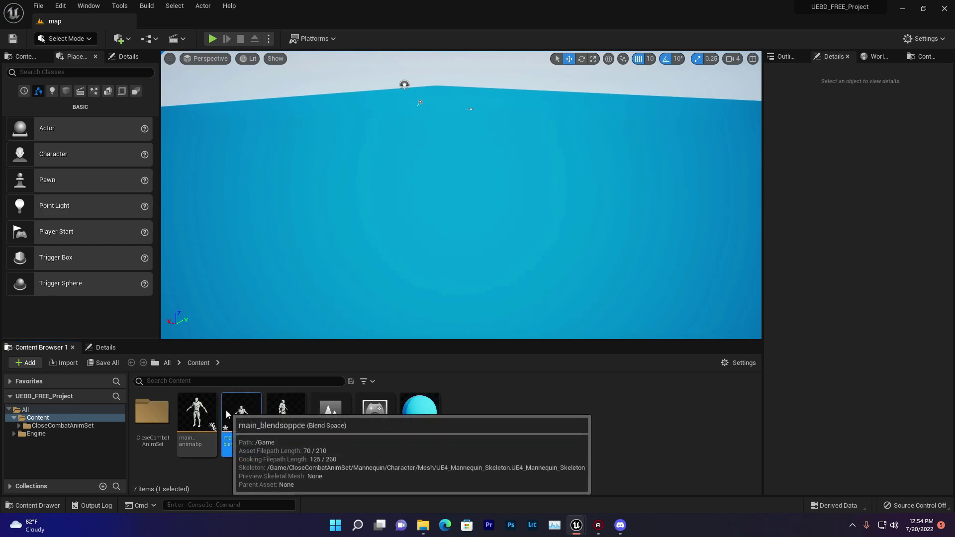
Step: Open main_blendsoppce and name its horizontal axis letf/right
double_click(241, 422)
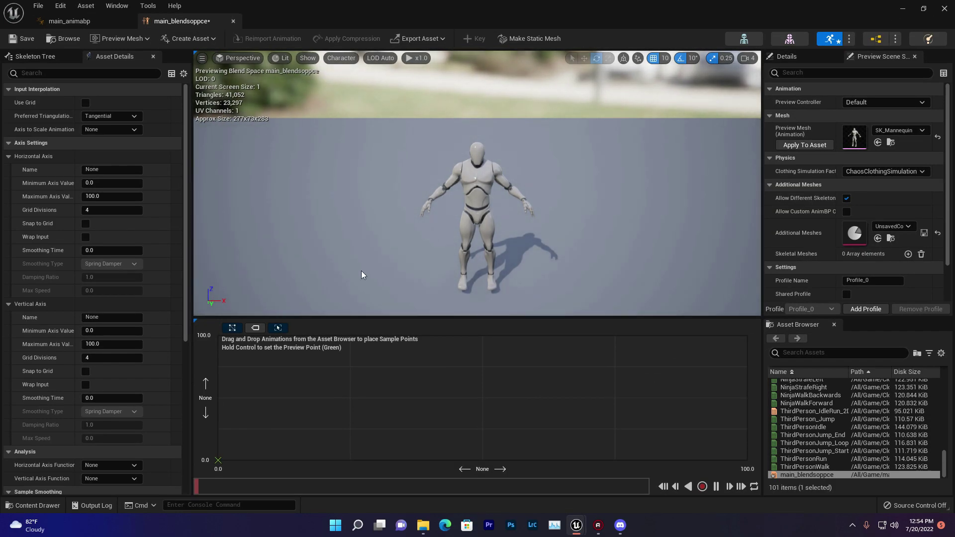
click(8, 156)
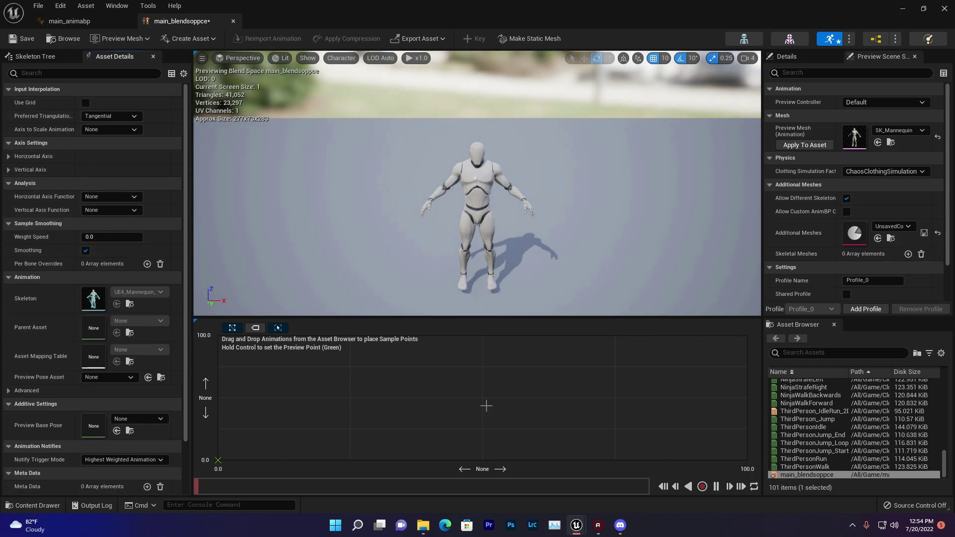
click(9, 157)
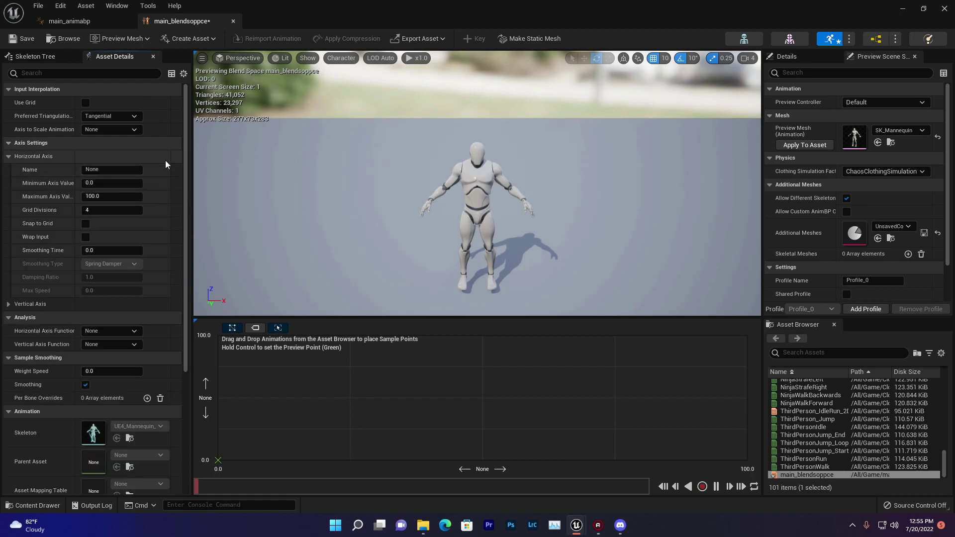
click(113, 172)
text(left/rig)
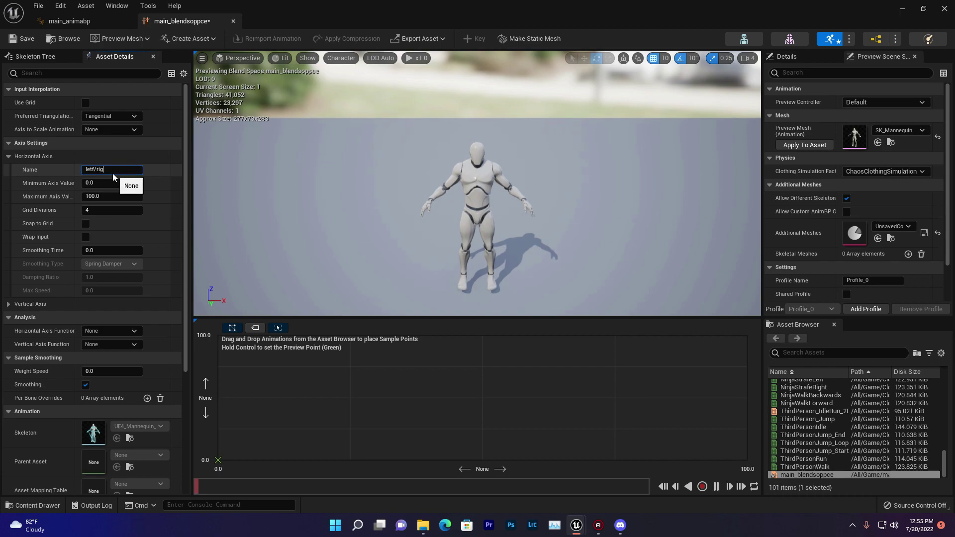
text(ht)
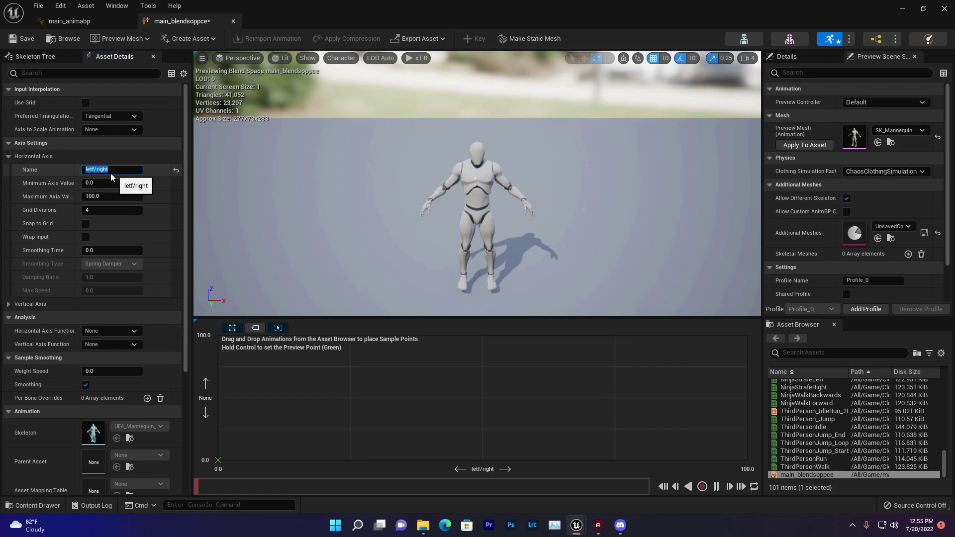
Step: Set the horizontal axis range to -180 to 180 with Snap to Grid enabled
click(113, 186)
text(-180)
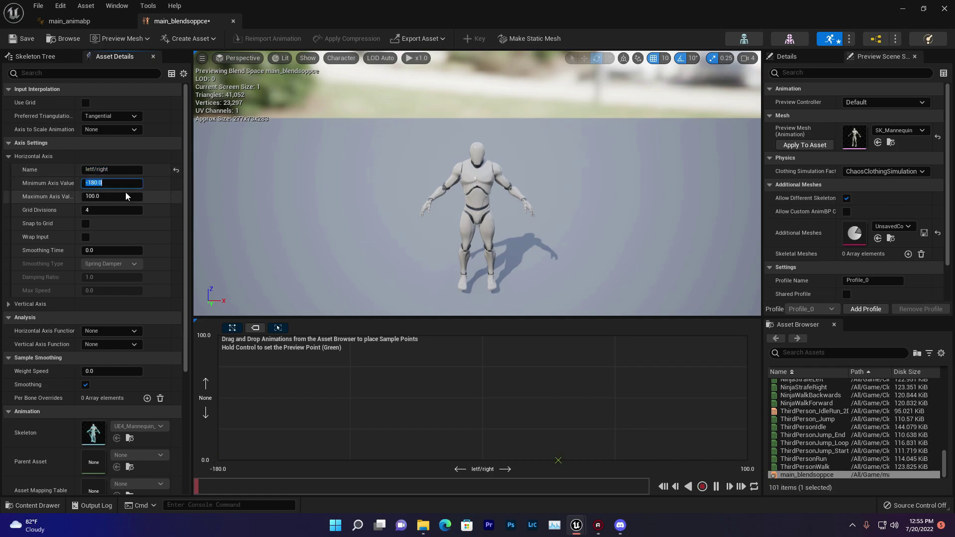
click(125, 196)
text(180)
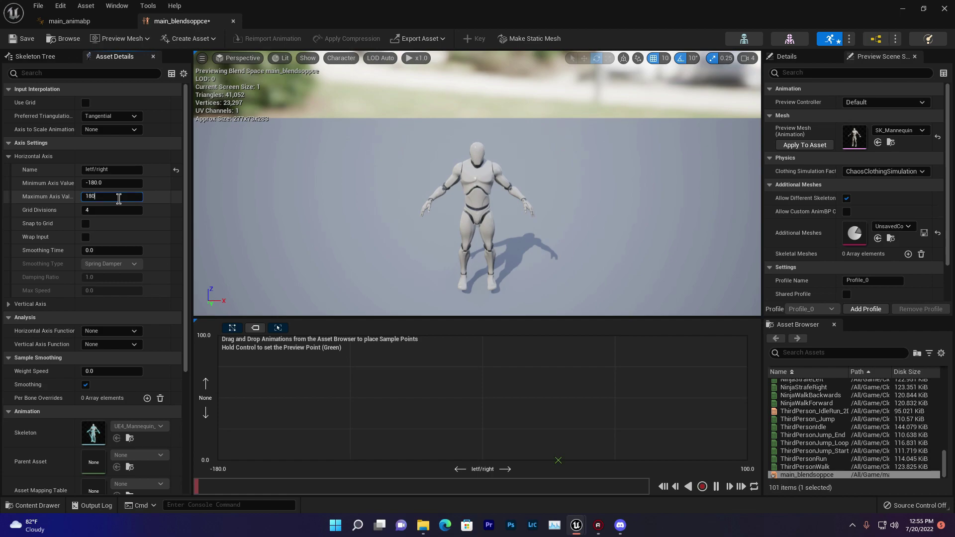
key(Return)
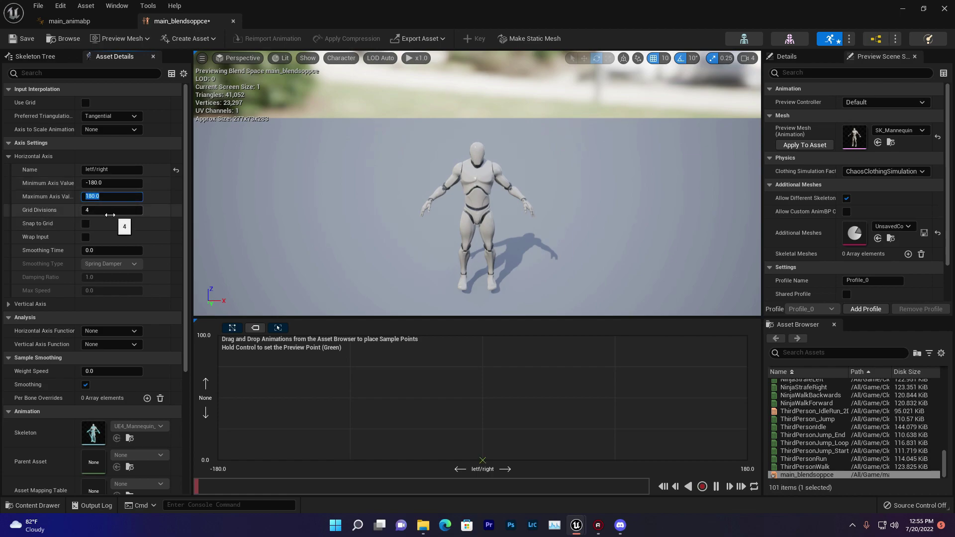
click(107, 223)
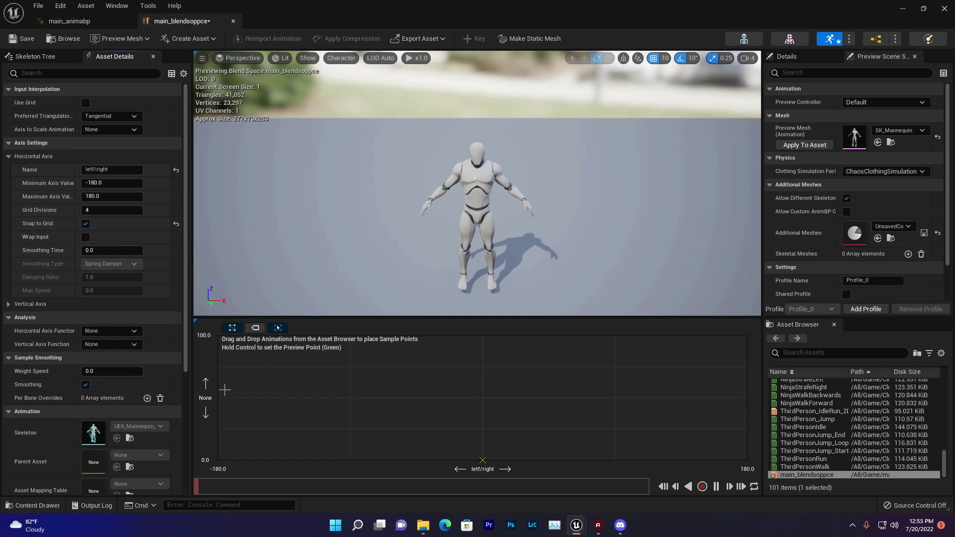
Step: Name the vertical axis go/back
click(9, 304)
click(116, 319)
text(go/ba)
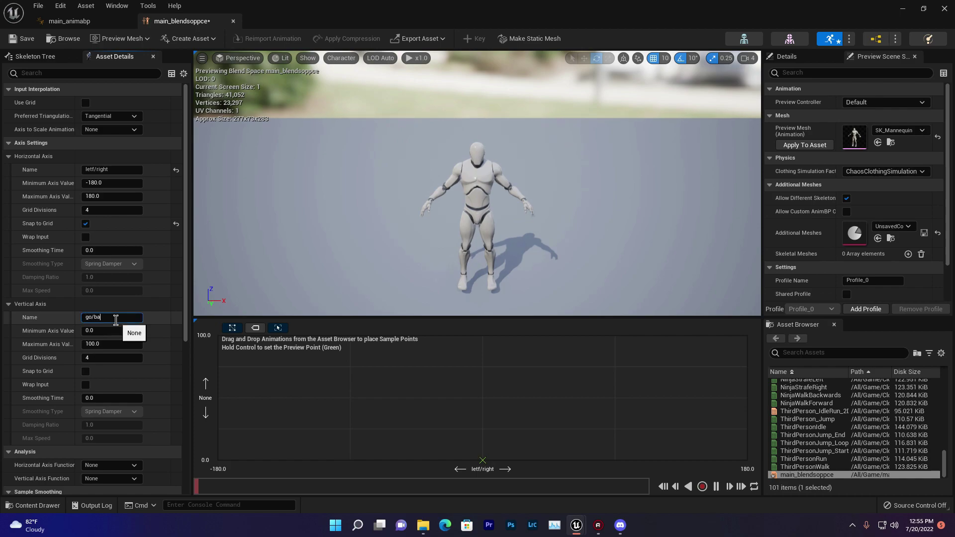
text(ck)
key(Return)
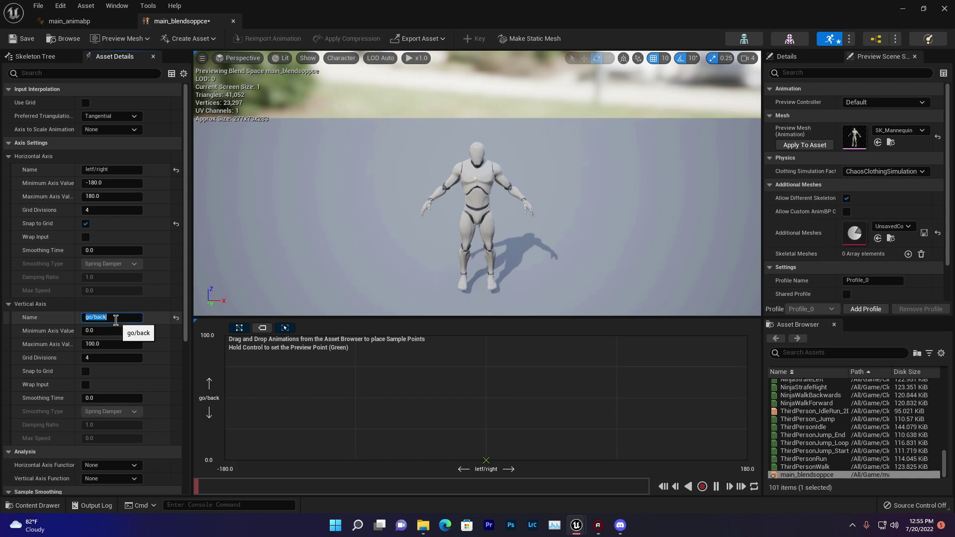
Step: Set the vertical axis range to -450 to 450 with Snap to Grid enabled
click(108, 330)
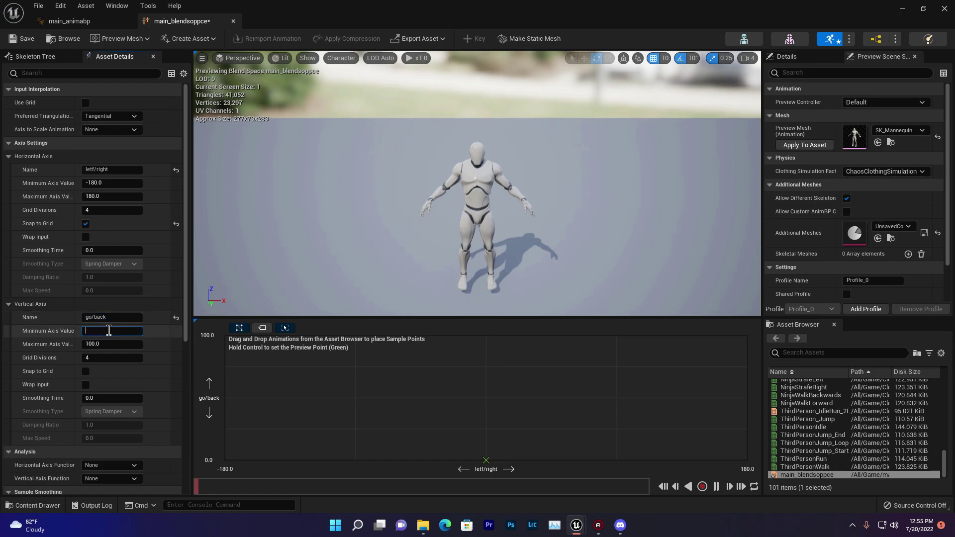
text(-450)
click(114, 351)
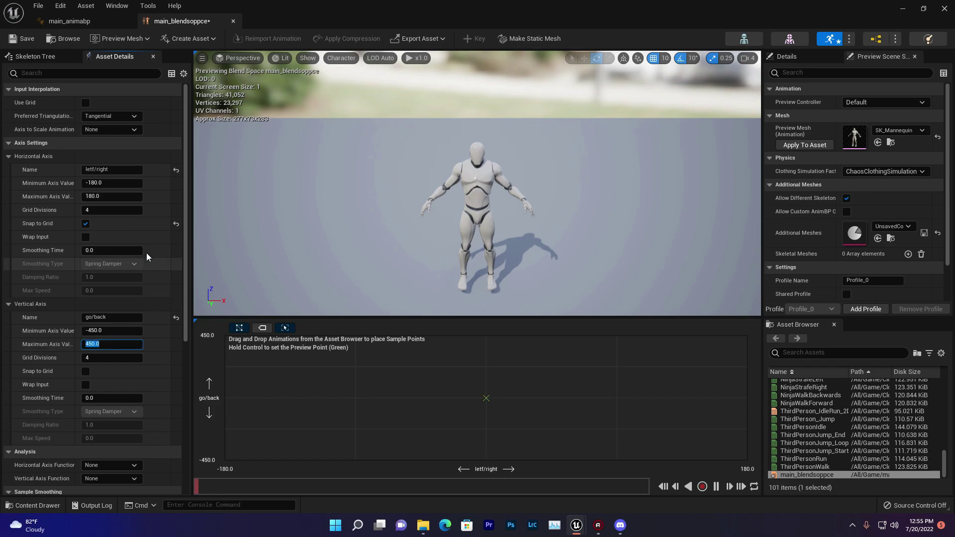
click(95, 335)
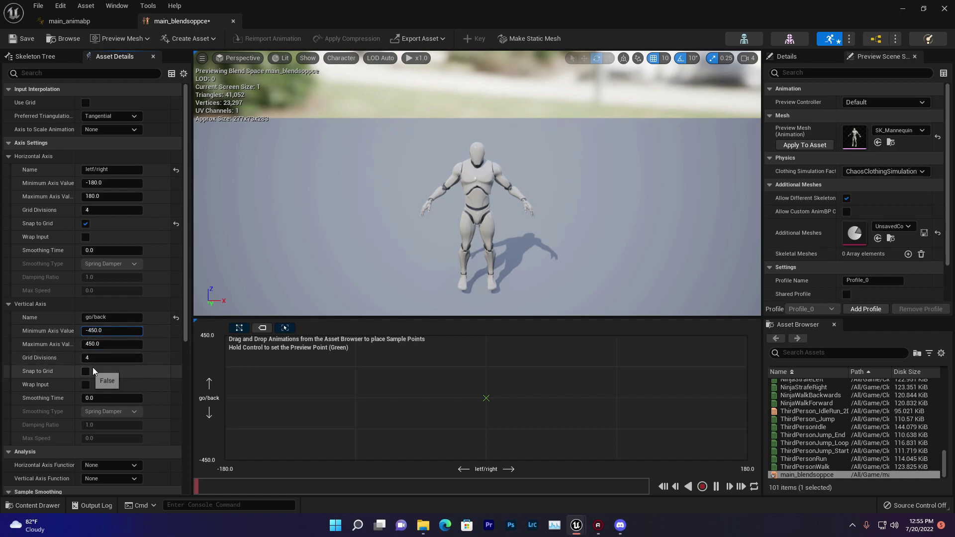
click(85, 372)
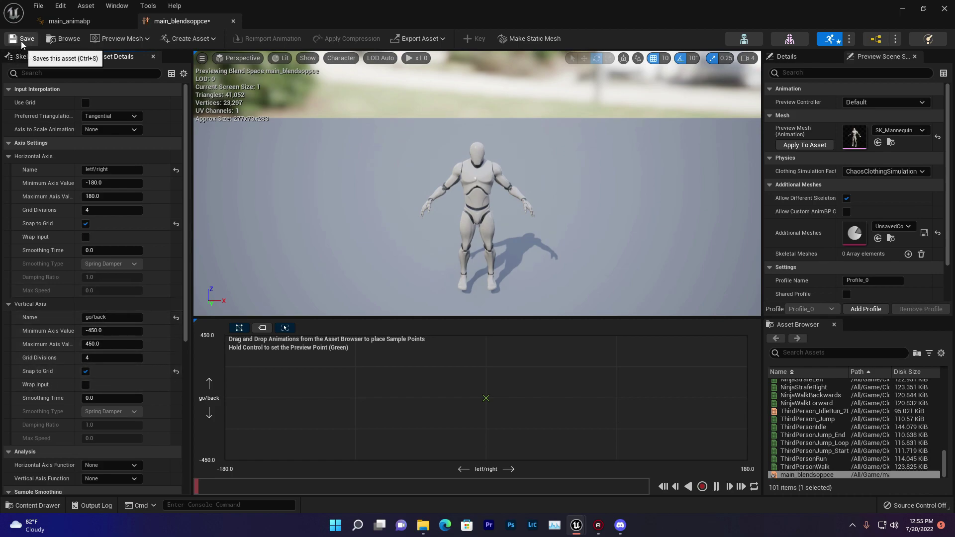
Step: Search 'idle' and place NinjaIdle samples along the bottom edge of the grid
click(817, 356)
text(e)
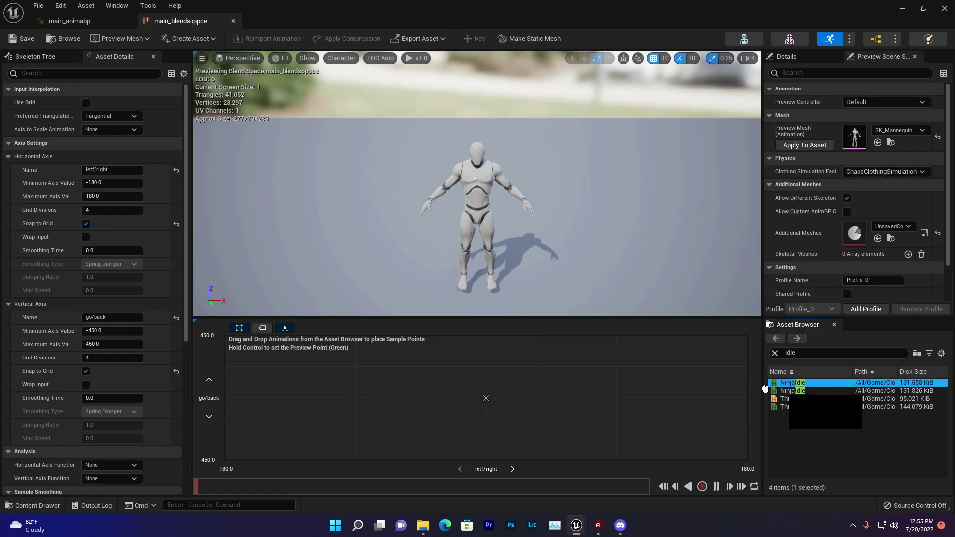
drag(812, 382, 486, 461)
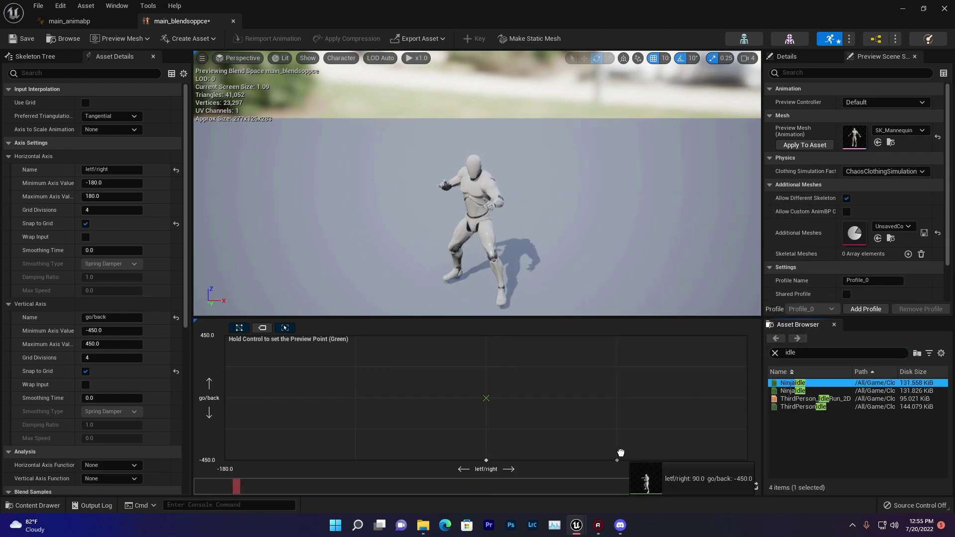
drag(776, 384, 616, 461)
mouse_move(806, 383)
mouse_down()
mouse_move(747, 461)
mouse_move(225, 460)
mouse_up()
drag(792, 383, 355, 460)
Step: Show the sample point names and clear the idle search filter
click(262, 328)
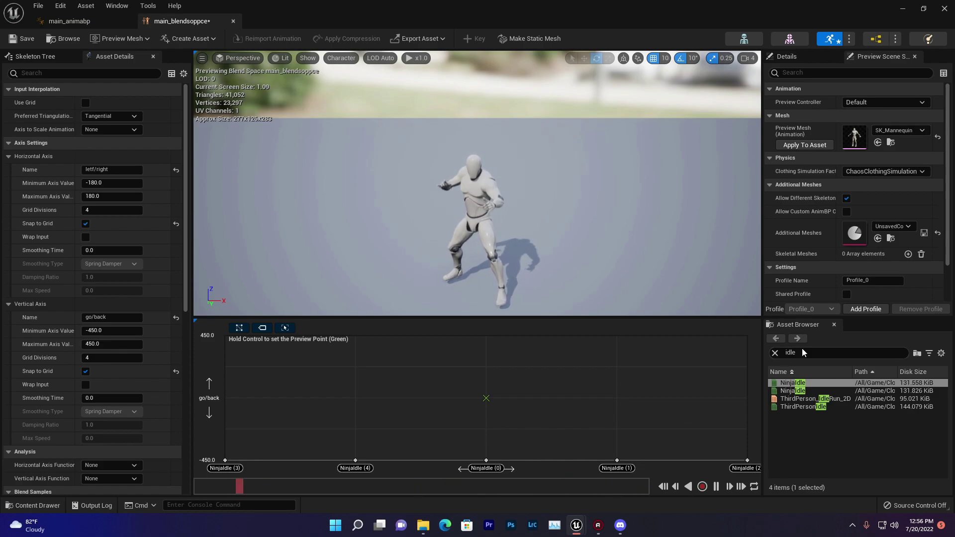
key(BackSpace)
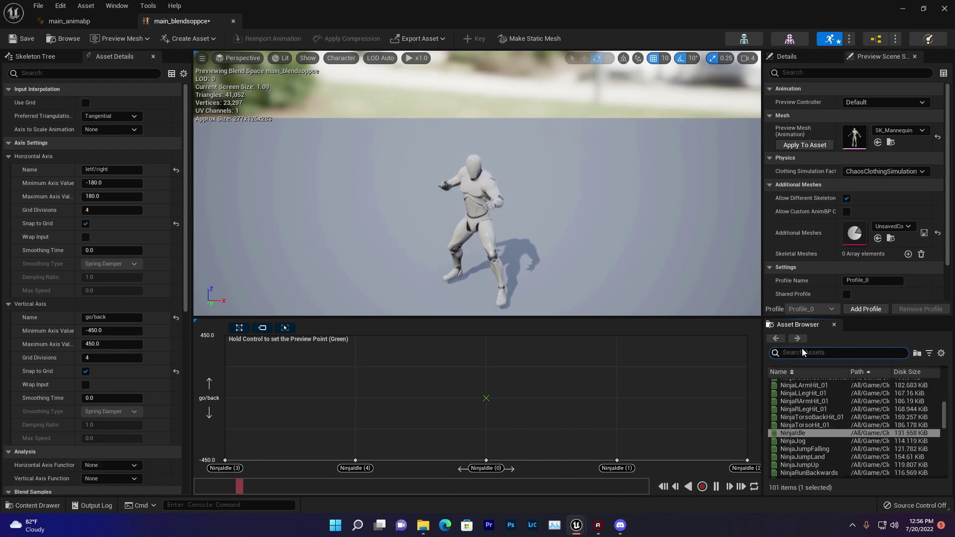
text(l)
key(BackSpace)
key(BackSpace)
text(walk)
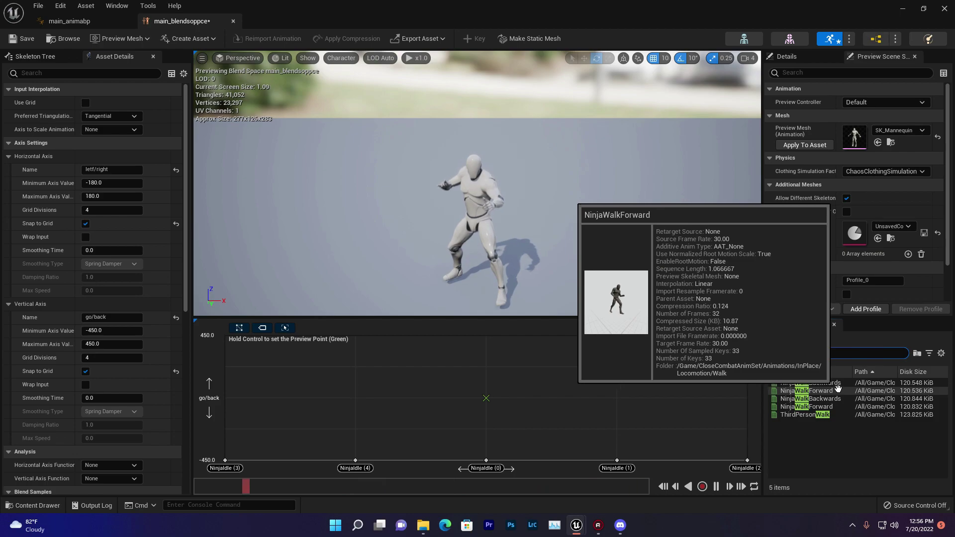
Step: Place NinjaWalkForward at the centre column and NinjaRunForward at the top centre
drag(838, 388, 484, 336)
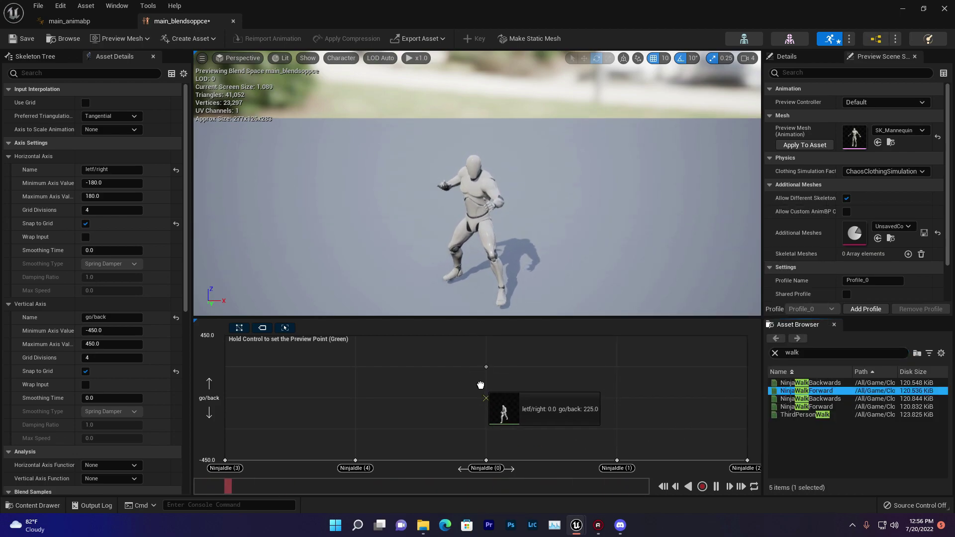
drag(483, 335, 486, 398)
double_click(815, 351)
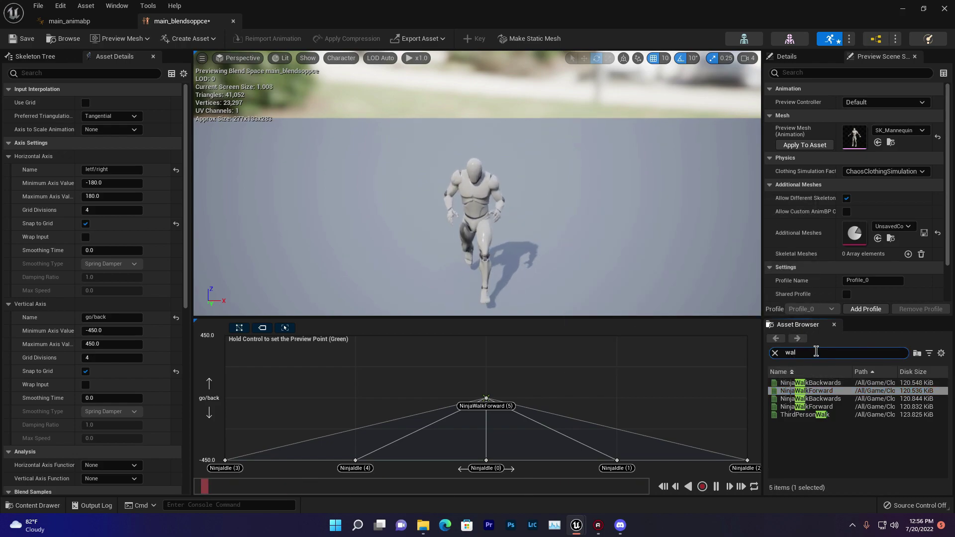
text(run)
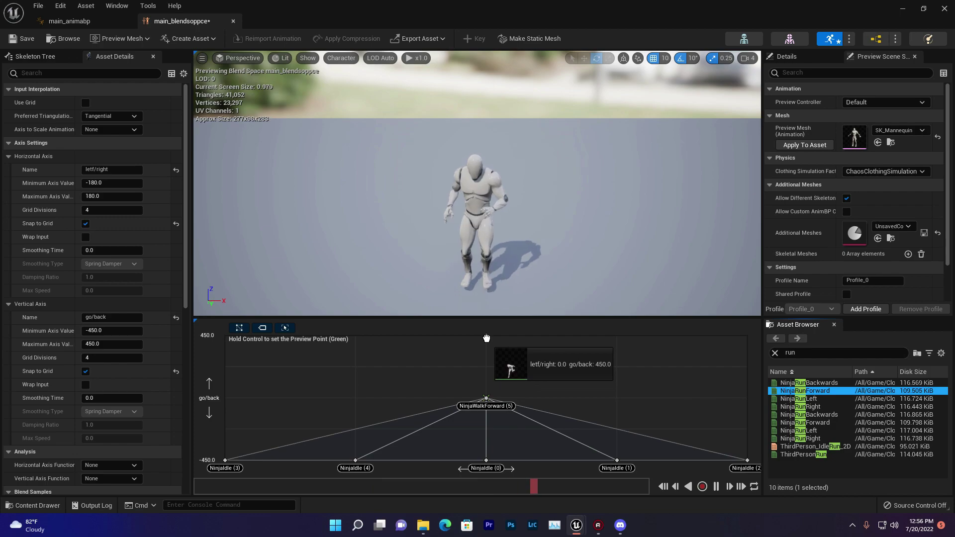
drag(817, 390, 486, 340)
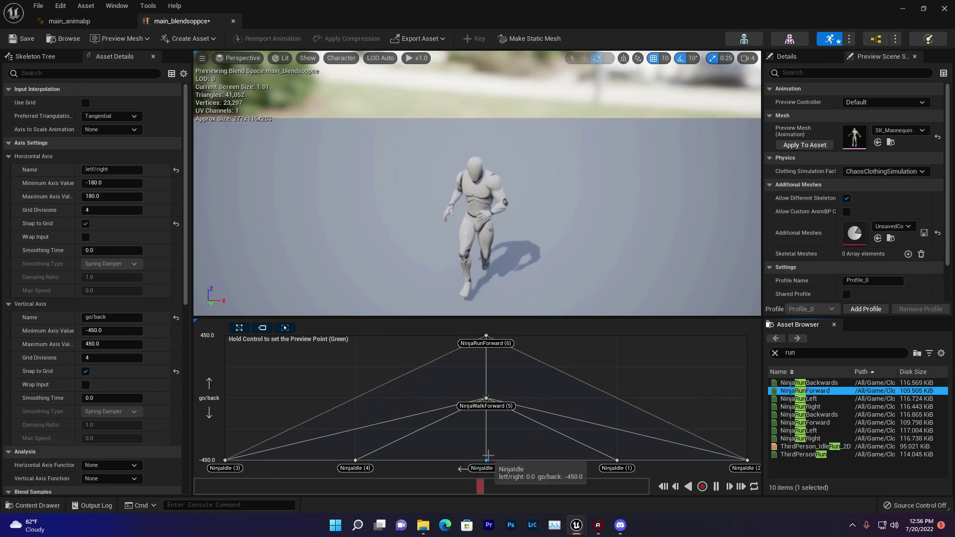
Step: Move the forward walk sample to go/back 225, halfway up the vertical axis
click(485, 392)
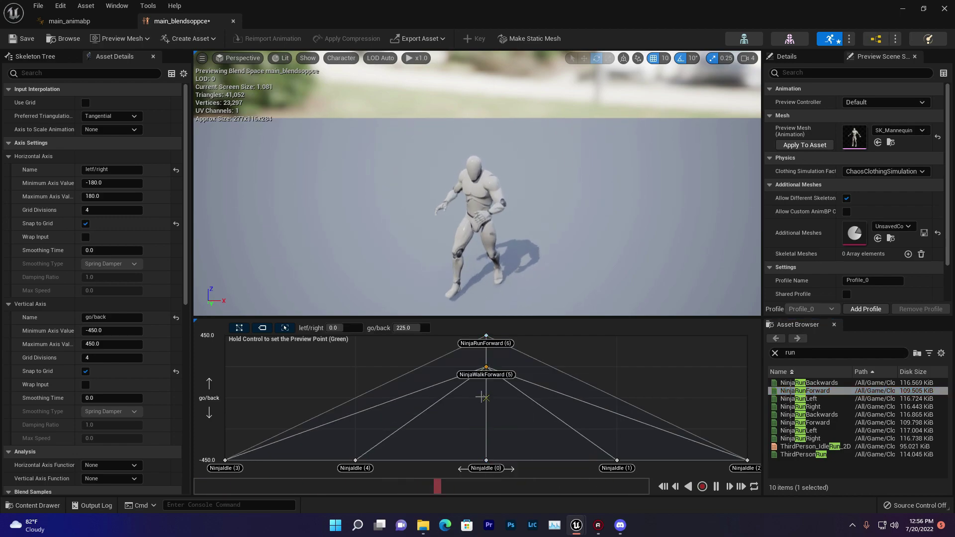
click(486, 400)
drag(486, 403, 486, 374)
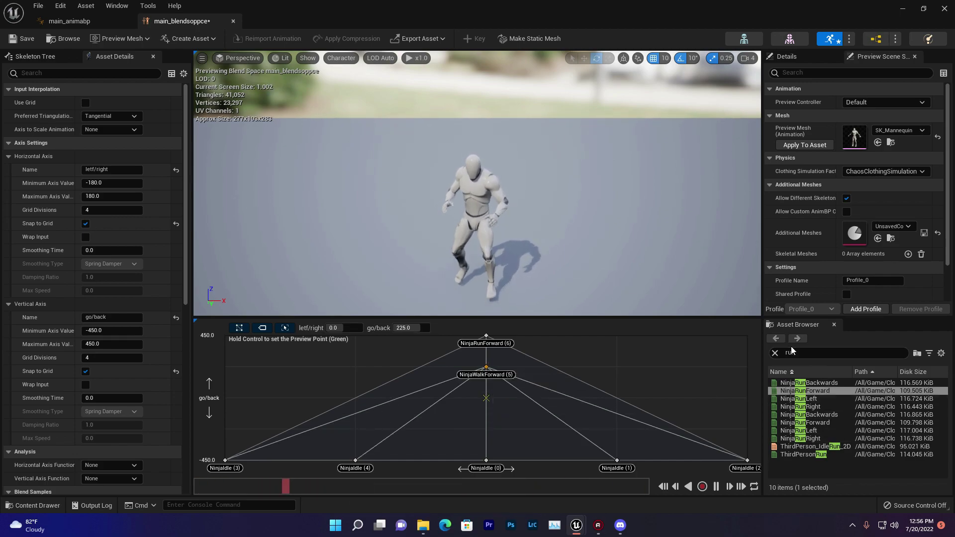
Step: Place NinjaIdle at the grid centre, NinjaStrafeLeft at middle left and NinjaRunLeft at upper left
key(BackSpace)
key(BackSpace)
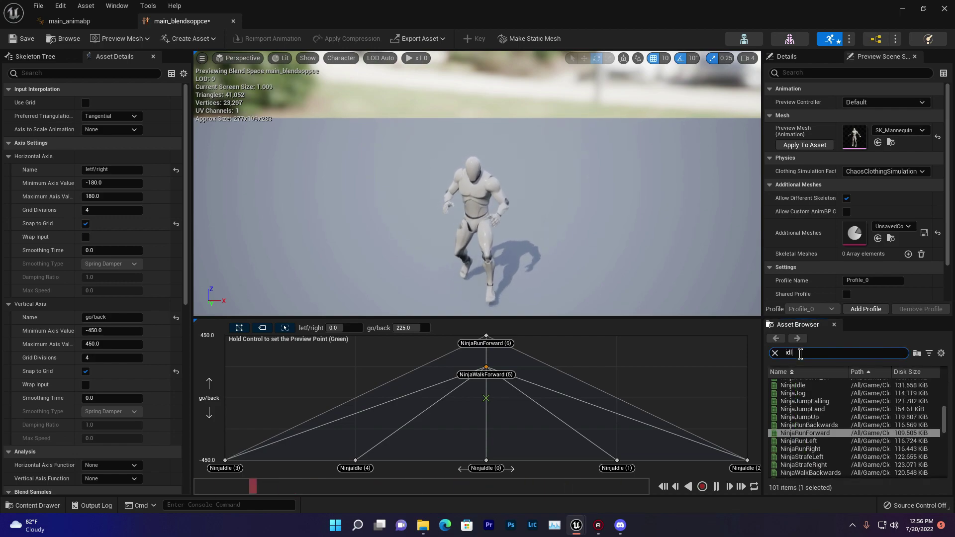
text(idle)
drag(823, 384, 485, 399)
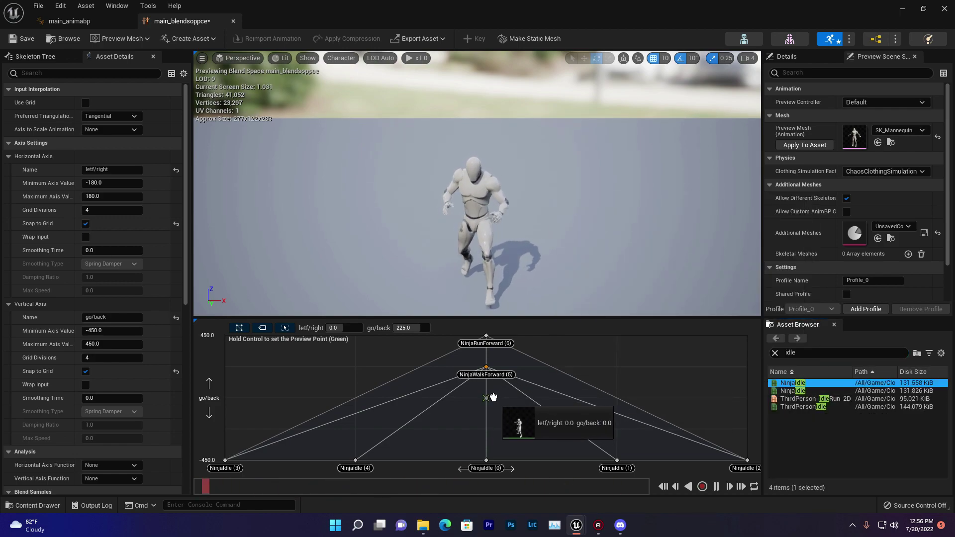
click(815, 353)
key(BackSpace)
key(BackSpace)
key(BackSpace)
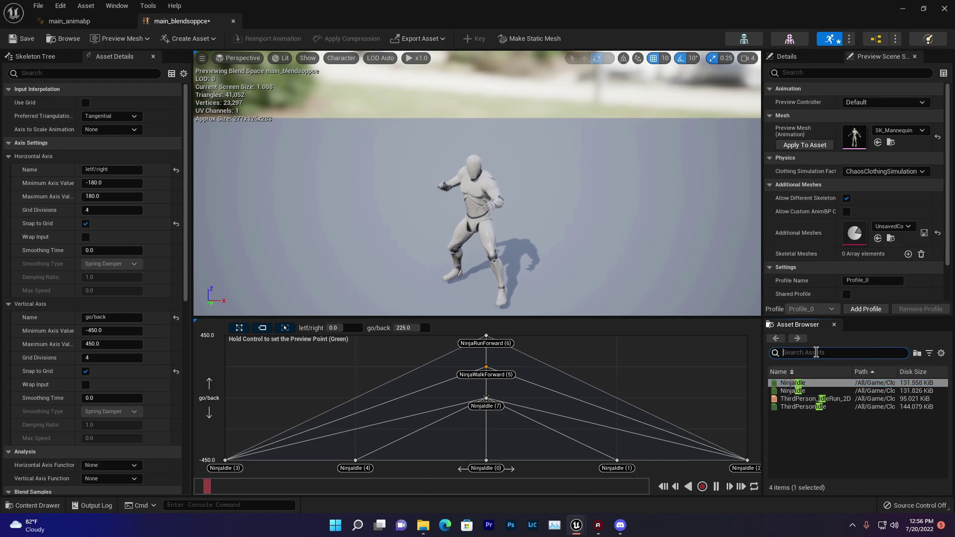
text(left)
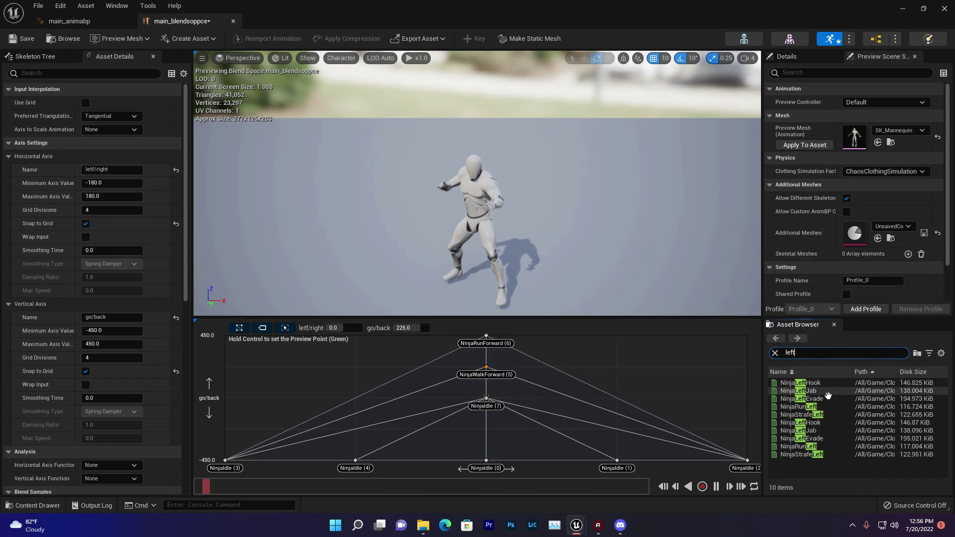
mouse_move(798, 415)
mouse_down()
mouse_move(698, 425)
mouse_move(355, 398)
mouse_up()
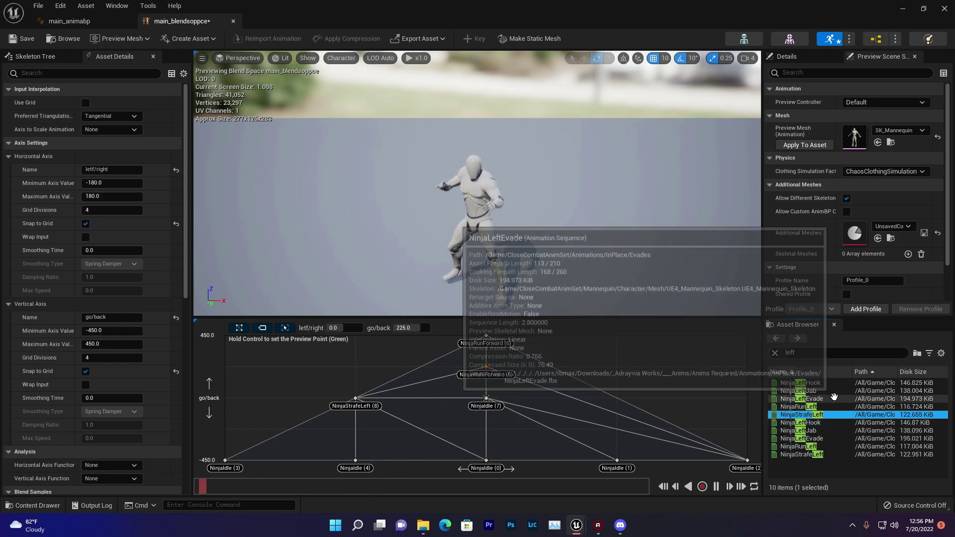
drag(823, 404, 356, 337)
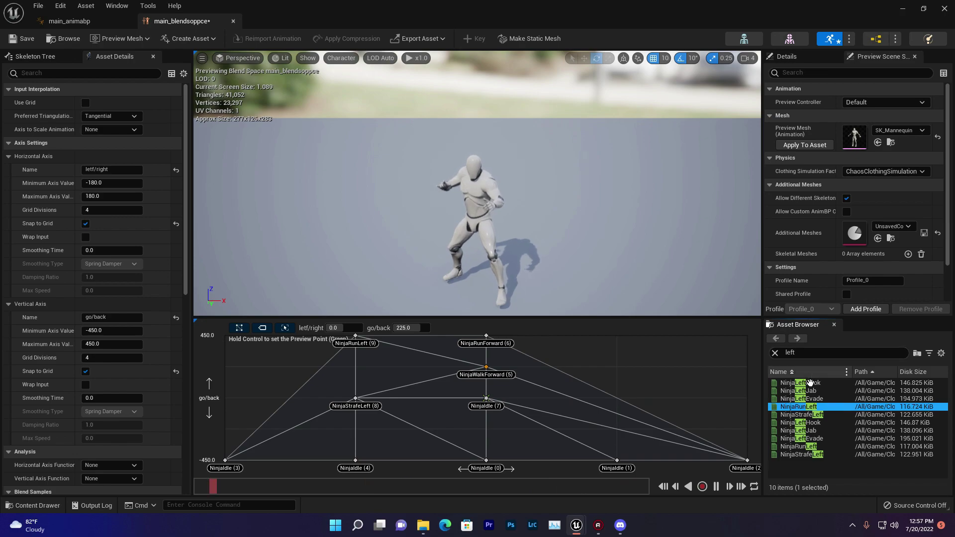
Step: Place NinjaRunRight at upper right and NinjaStrafeRight at middle right, then clear the search
click(802, 351)
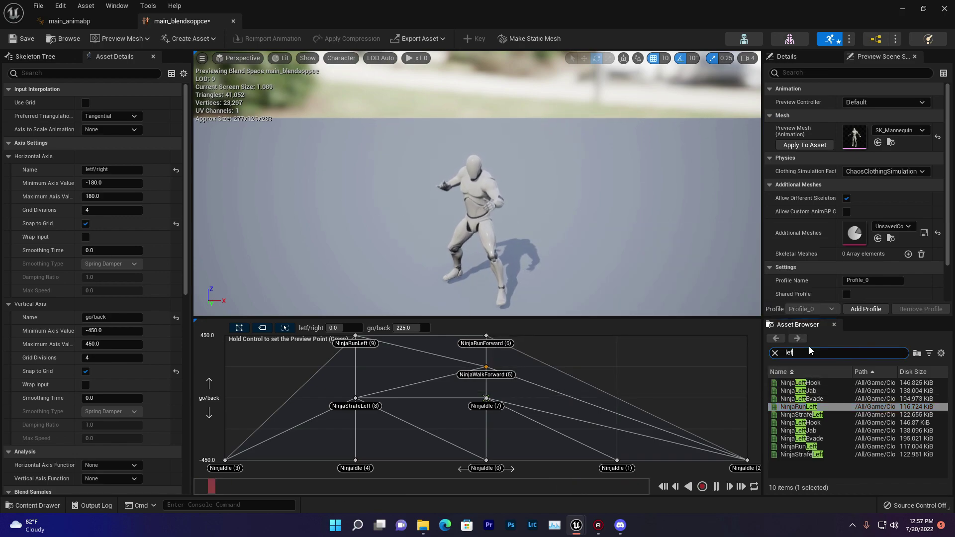
key(BackSpace)
key(BackSpace)
key(BackSpace)
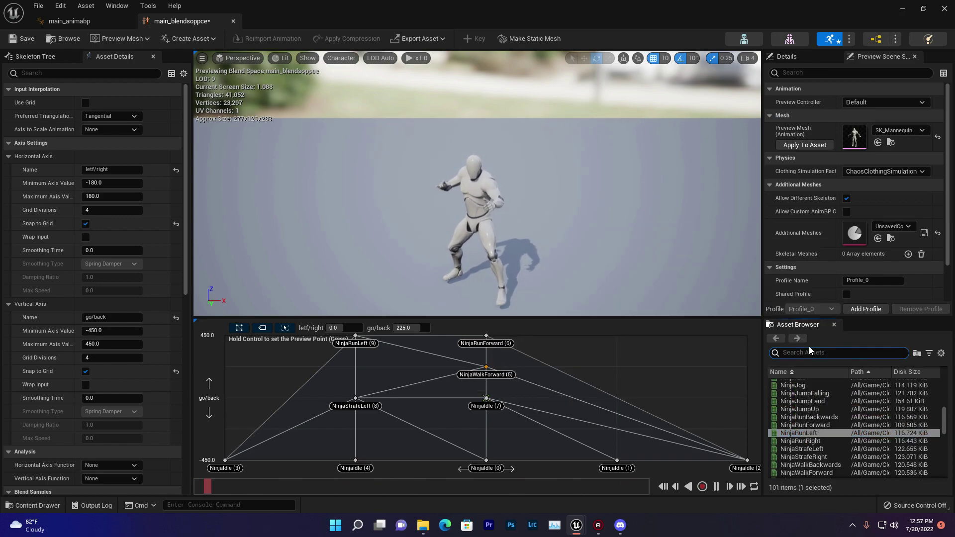
text(right)
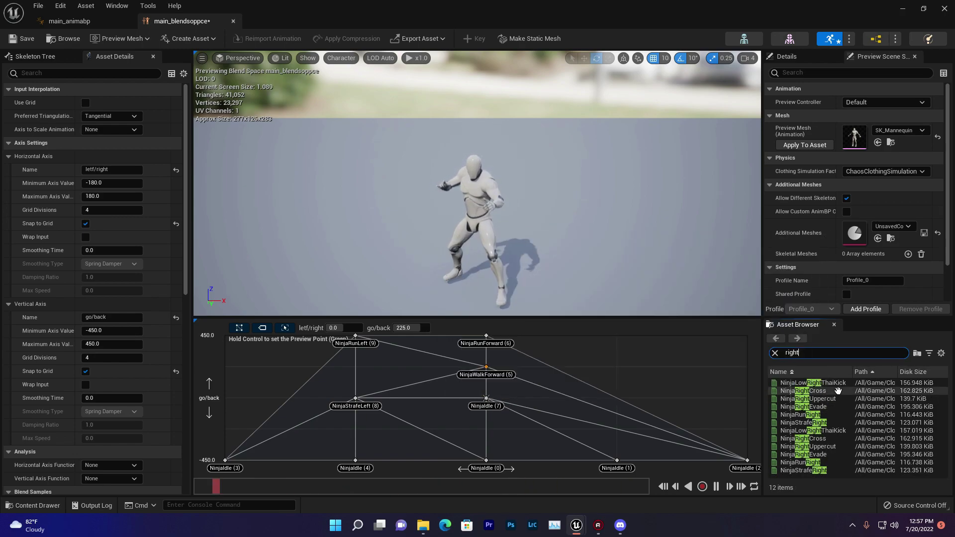
mouse_move(802, 414)
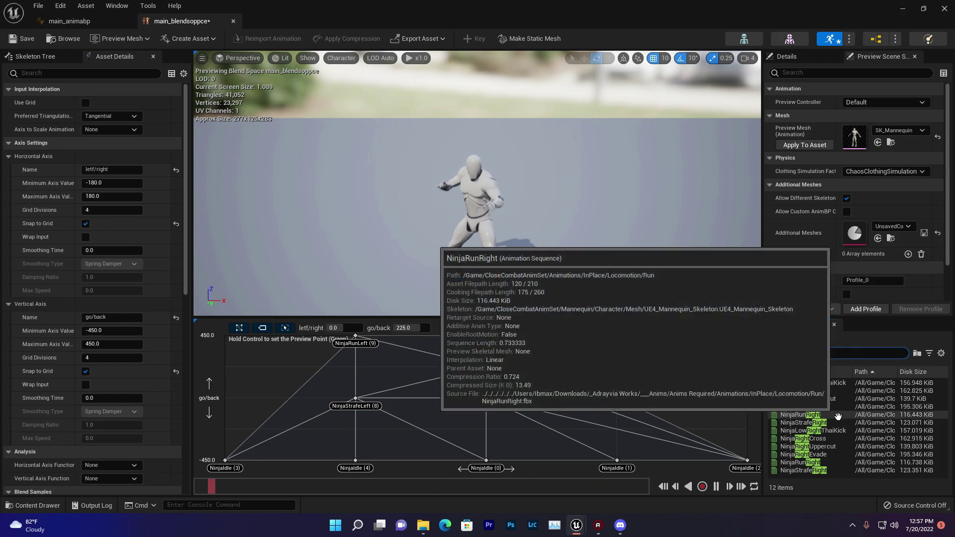
drag(835, 414, 617, 343)
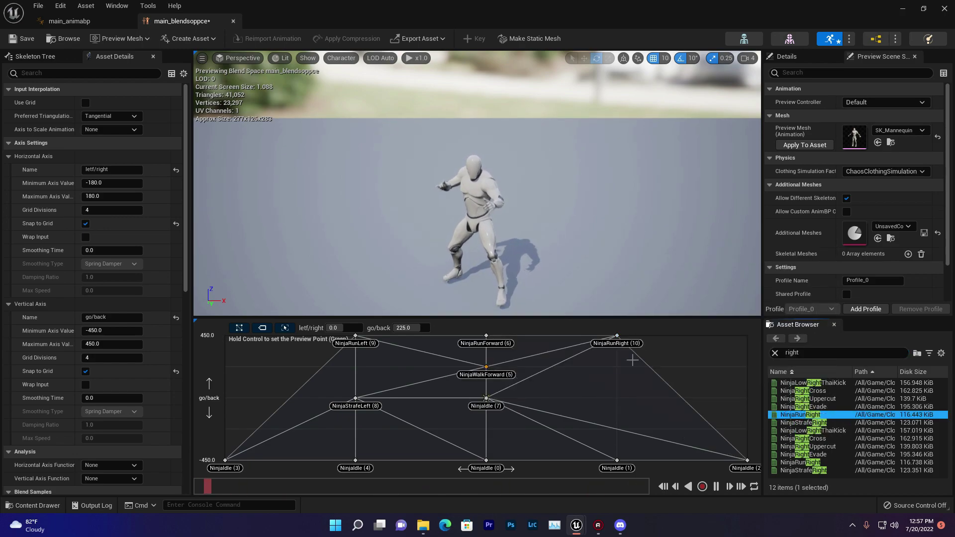
drag(804, 422, 649, 412)
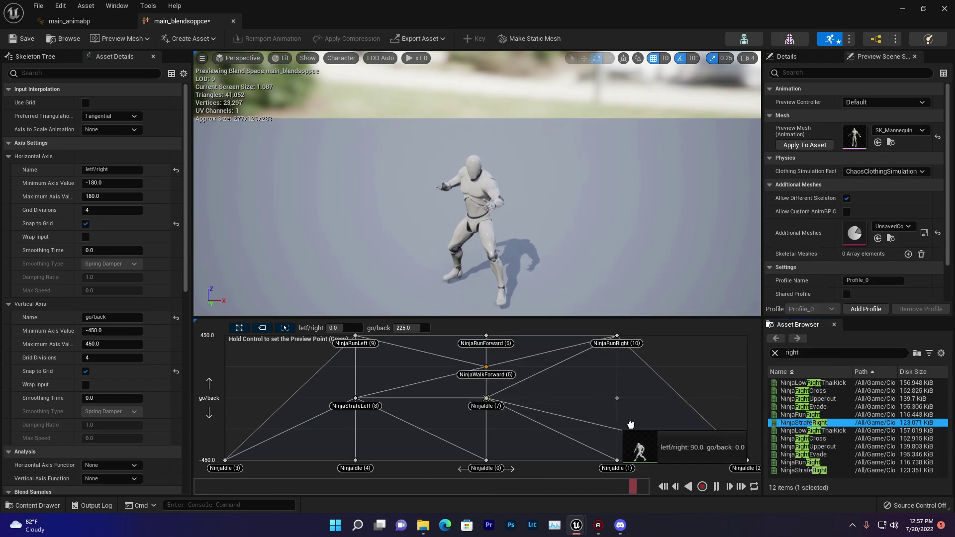
drag(649, 412, 617, 405)
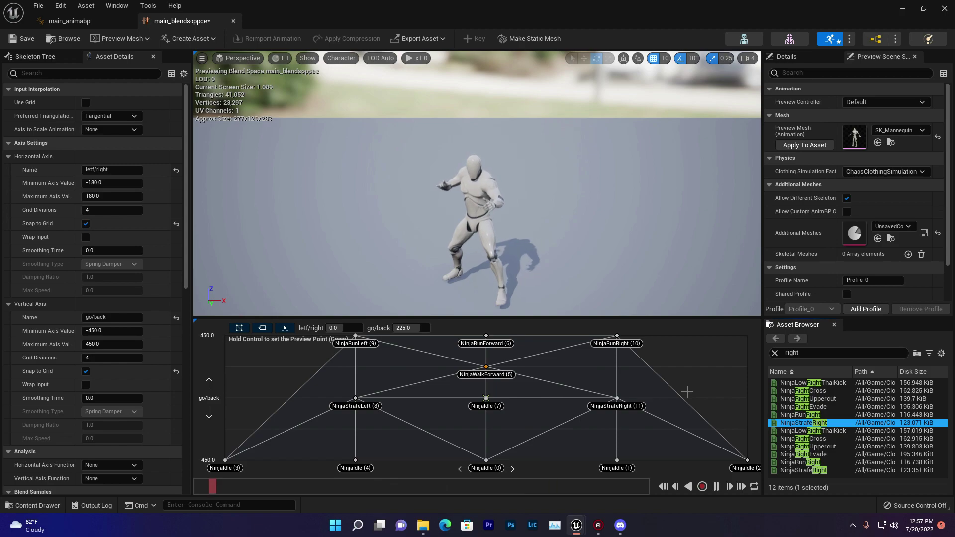
click(774, 353)
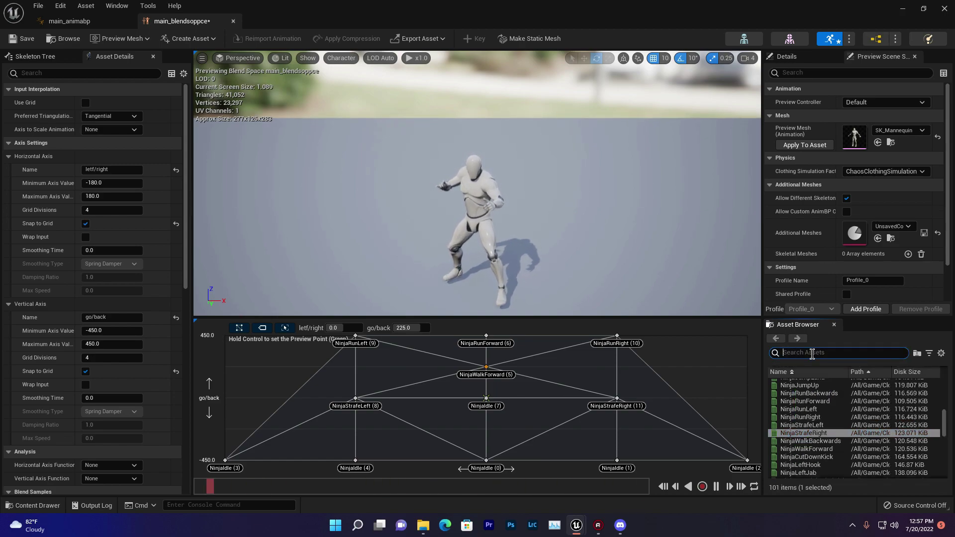
text(w)
Step: Search 'backwards' and place NinjaWalkBackwards at both side edges and NinjaRunBackwards at the top corners
key(BackSpace)
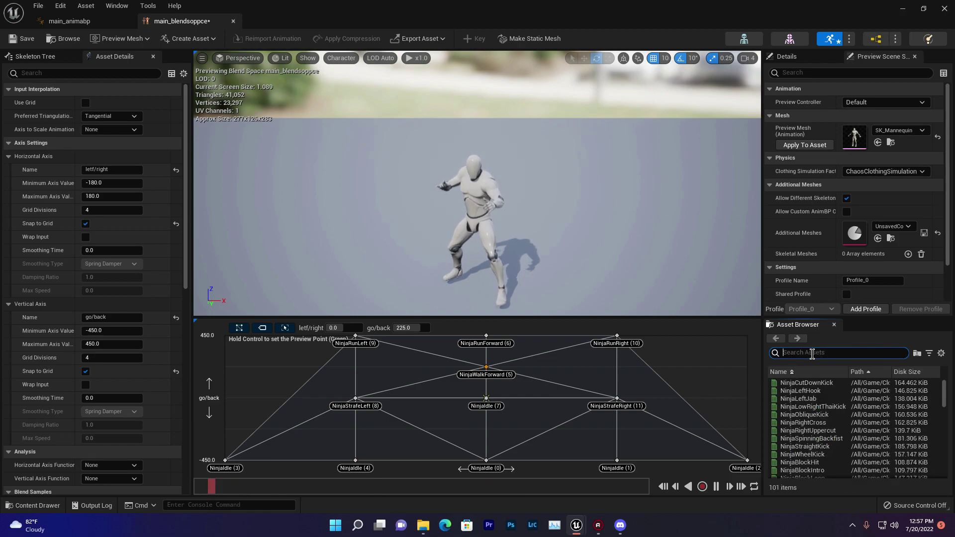
text(backwa)
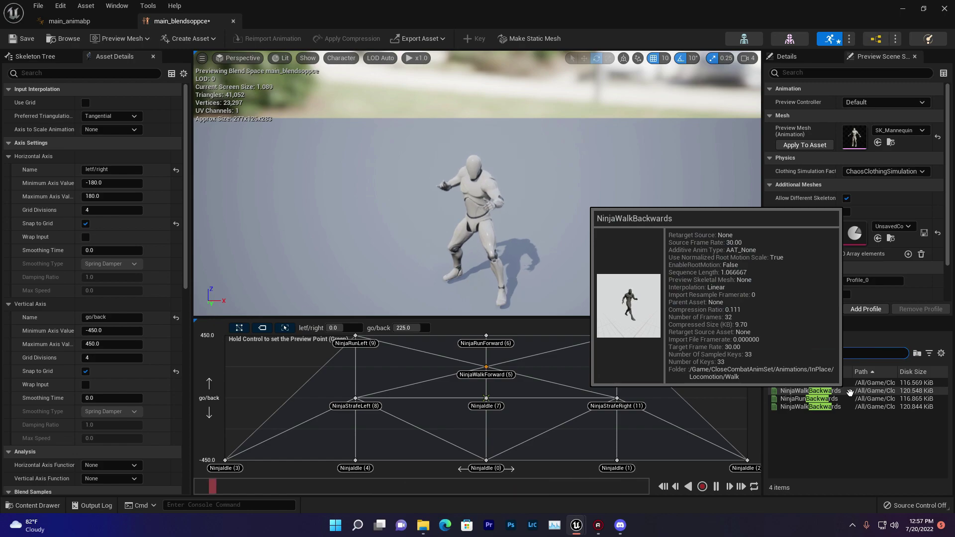
drag(828, 390, 224, 401)
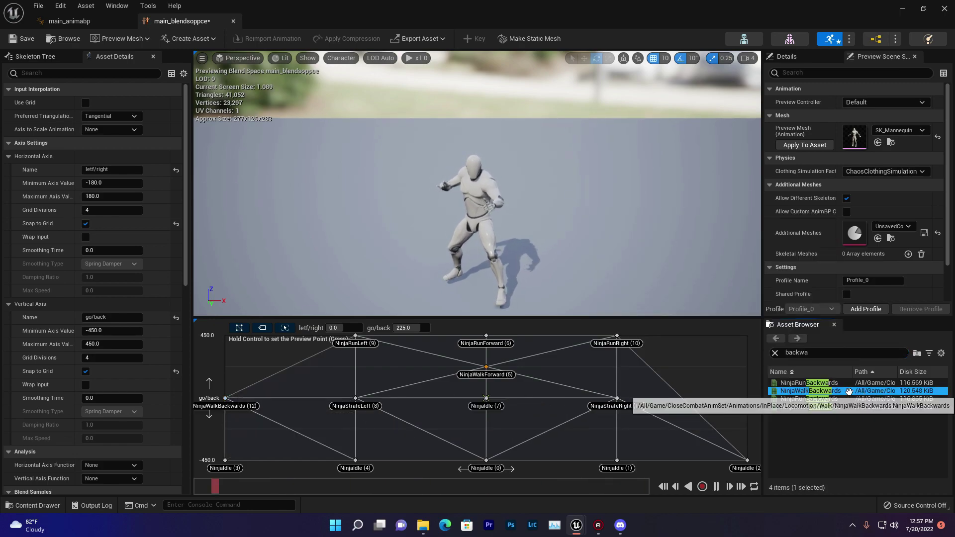
drag(828, 392, 747, 398)
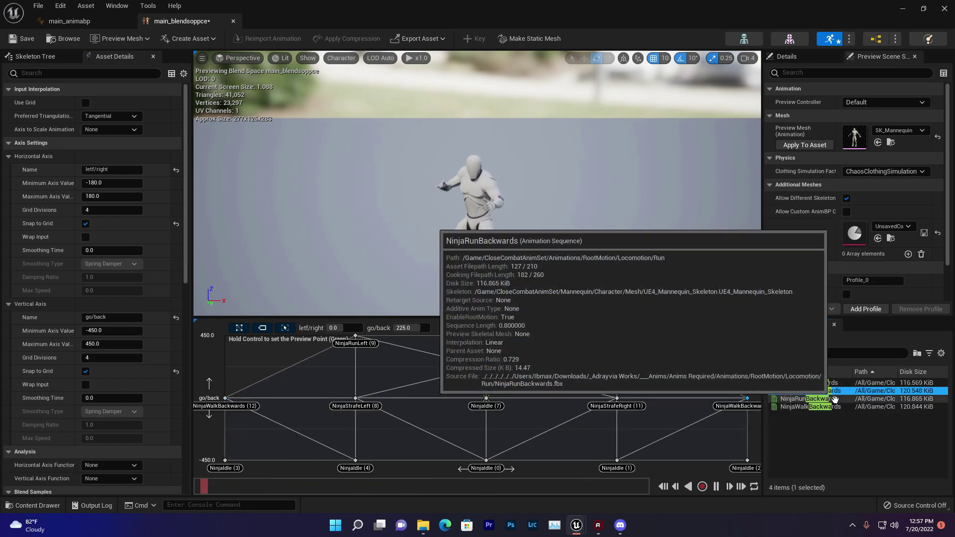
mouse_move(821, 399)
mouse_down()
mouse_move(219, 349)
mouse_move(225, 336)
mouse_up()
mouse_move(809, 399)
mouse_down()
mouse_move(602, 346)
mouse_move(747, 336)
mouse_up()
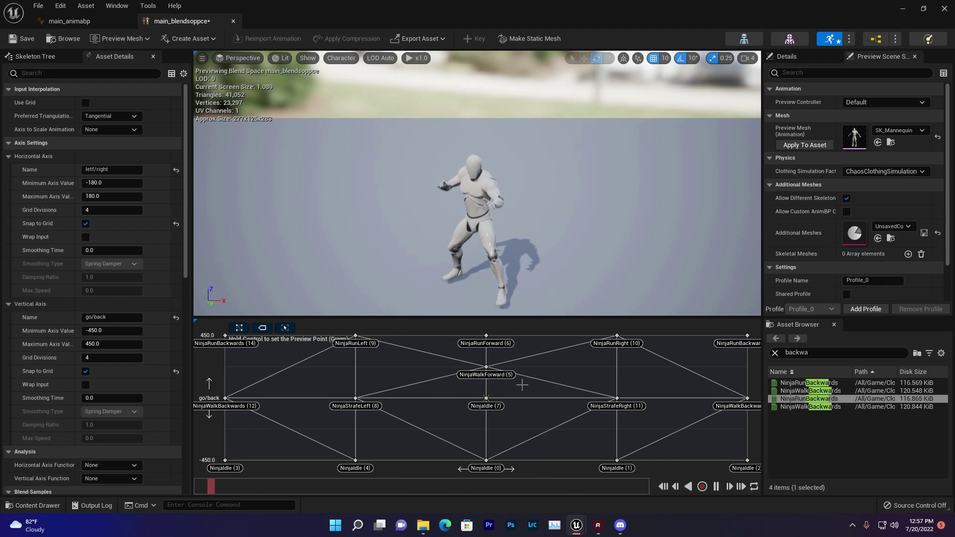
Step: Save the finished main_blendsoppce blend space
click(27, 39)
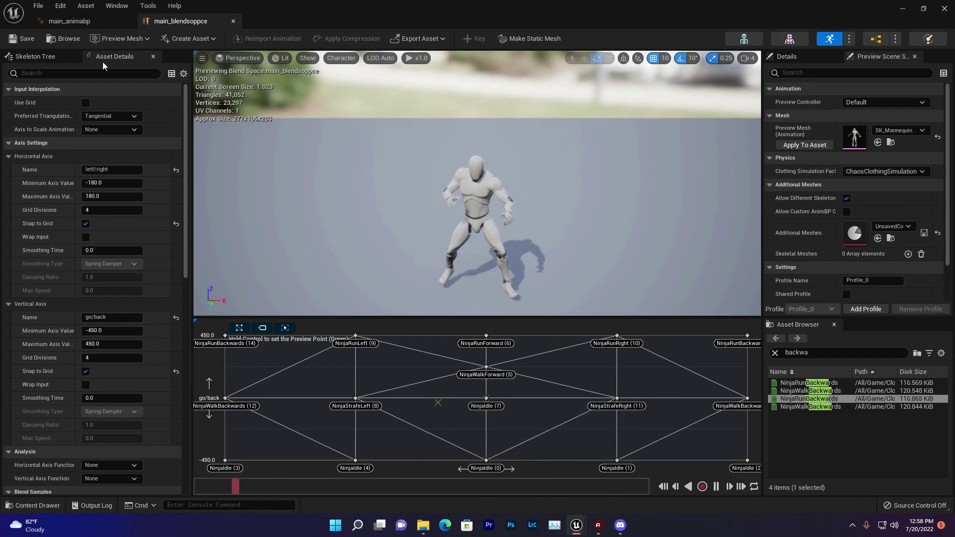
Step: Navigate the main_animabp graphs into the locomotion state machine's idle state
click(70, 21)
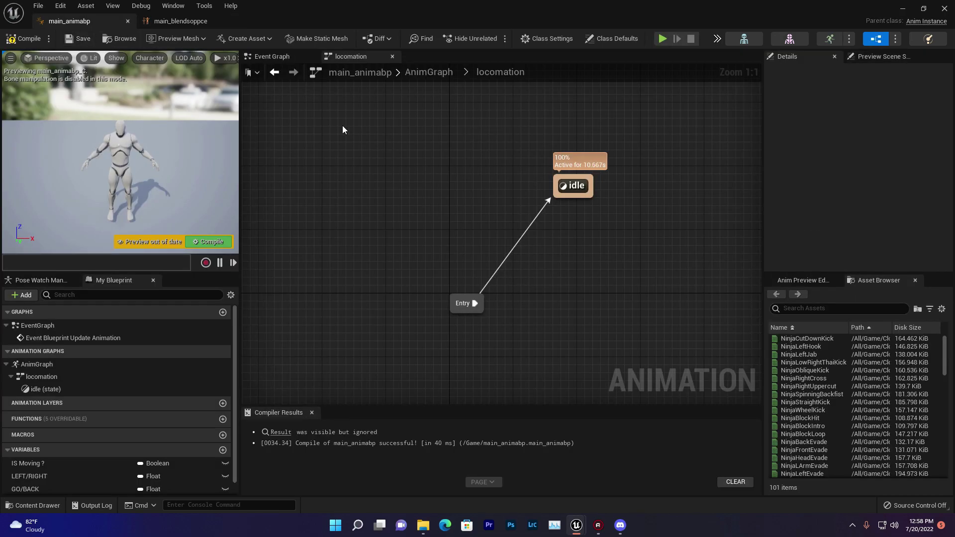
click(273, 57)
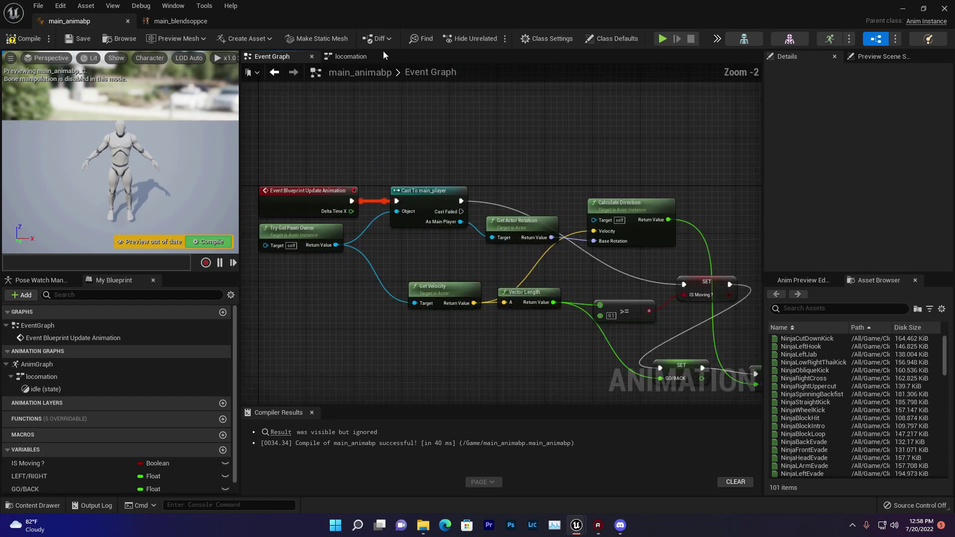
click(358, 56)
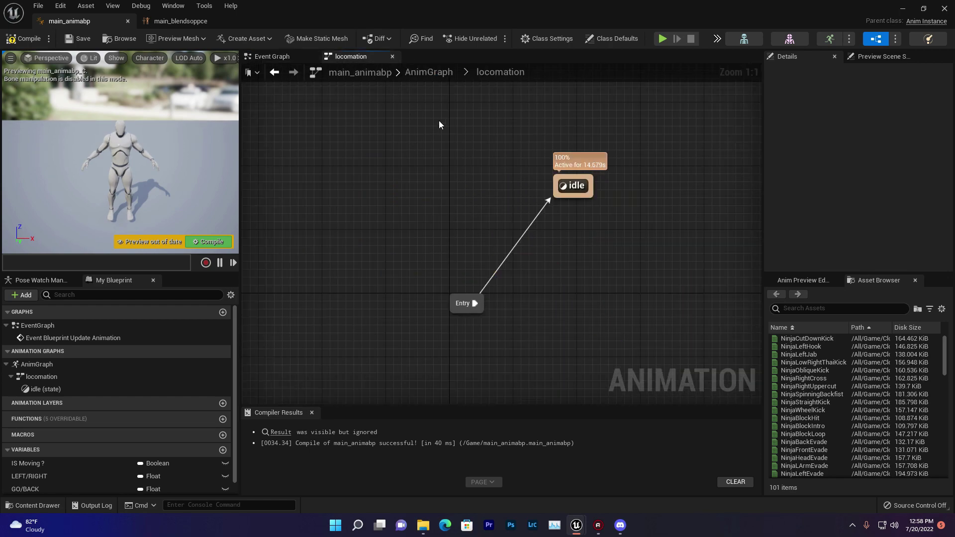
click(429, 71)
double_click(441, 261)
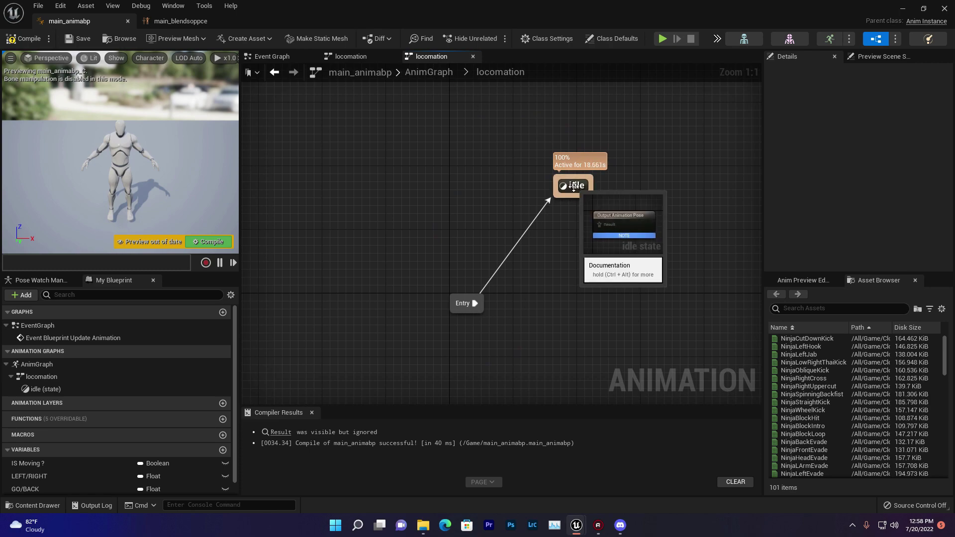
double_click(573, 187)
text(main)
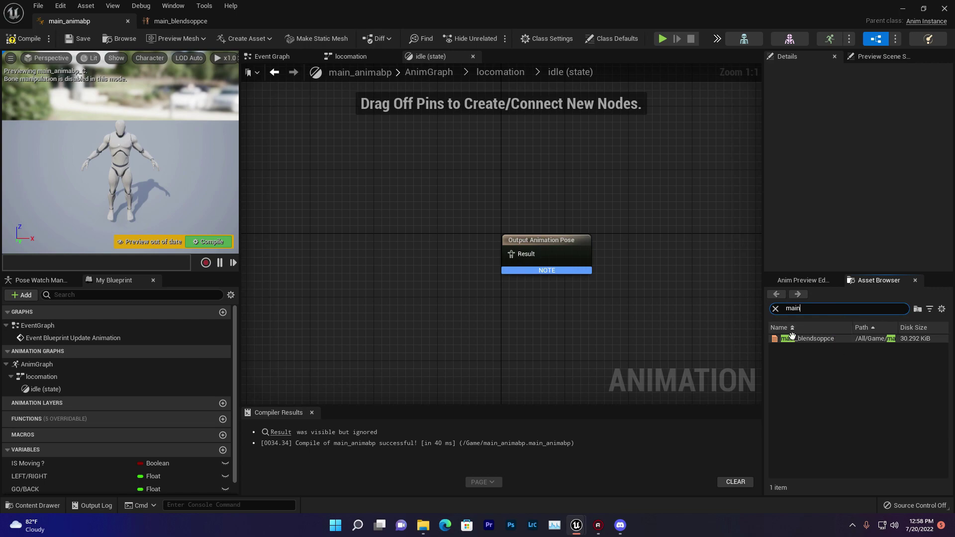
Step: Add a main_blendsoppce blend space player node feeding the idle state's output pose
drag(792, 337, 437, 279)
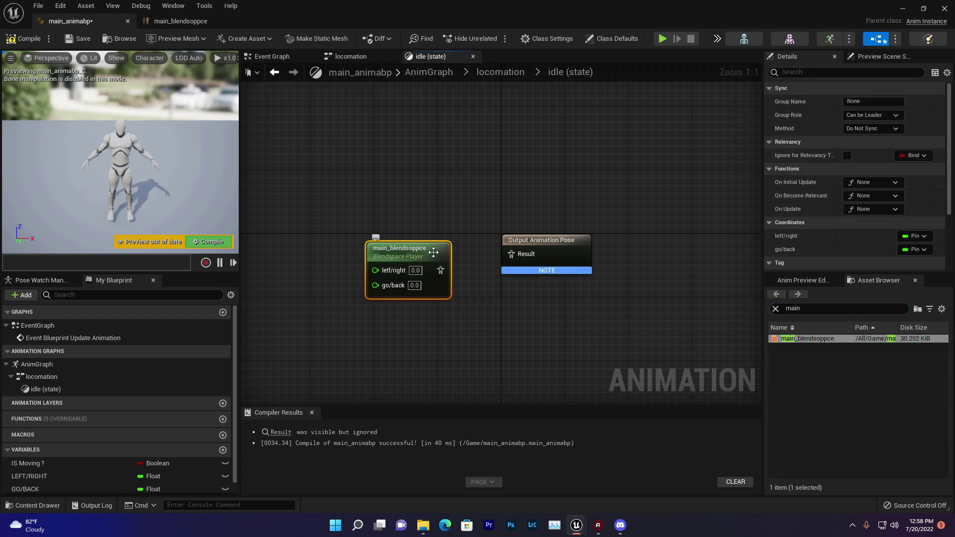
key(Delete)
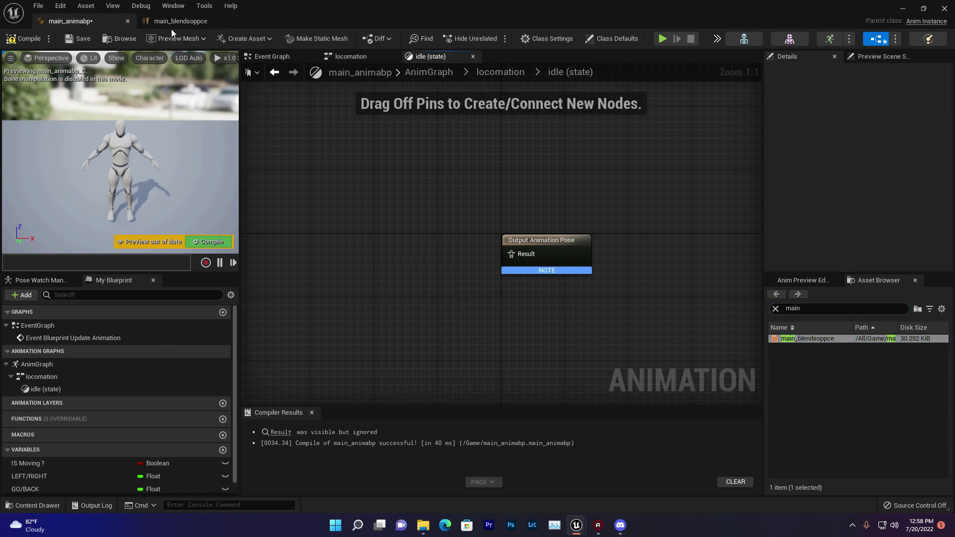
drag(839, 339, 428, 253)
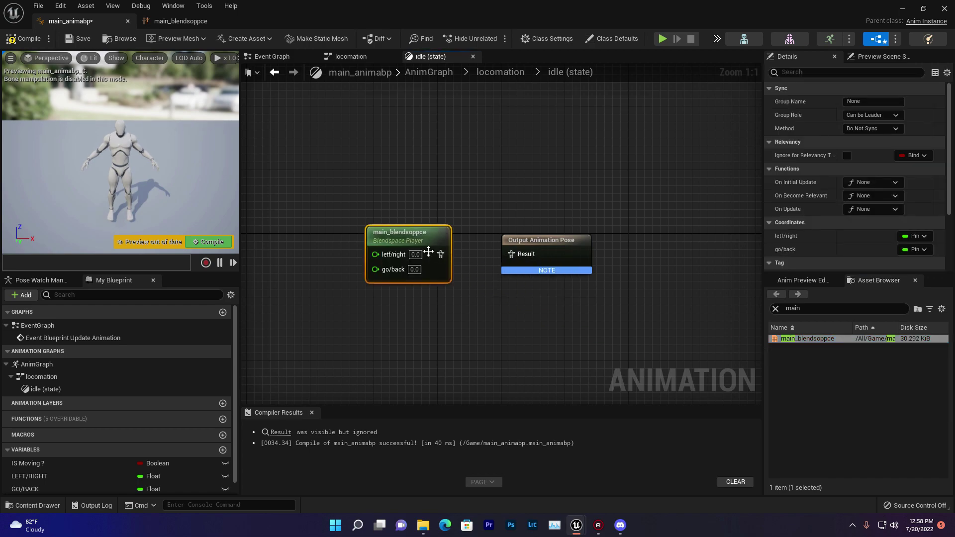
click(27, 506)
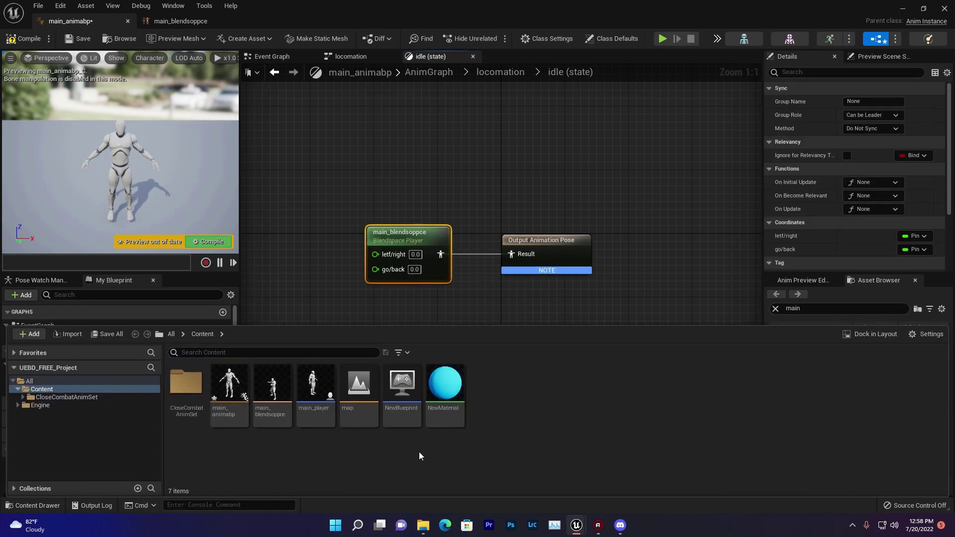
click(447, 155)
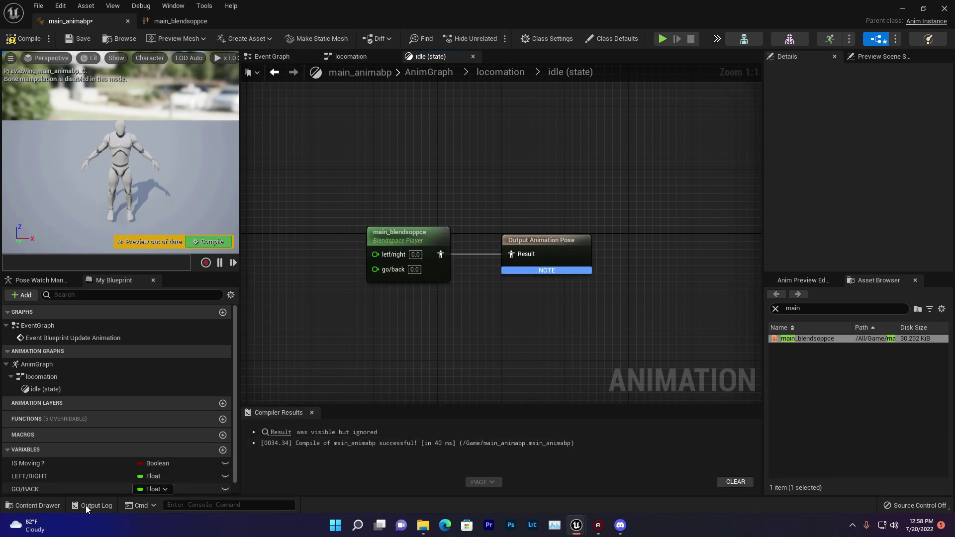
click(39, 501)
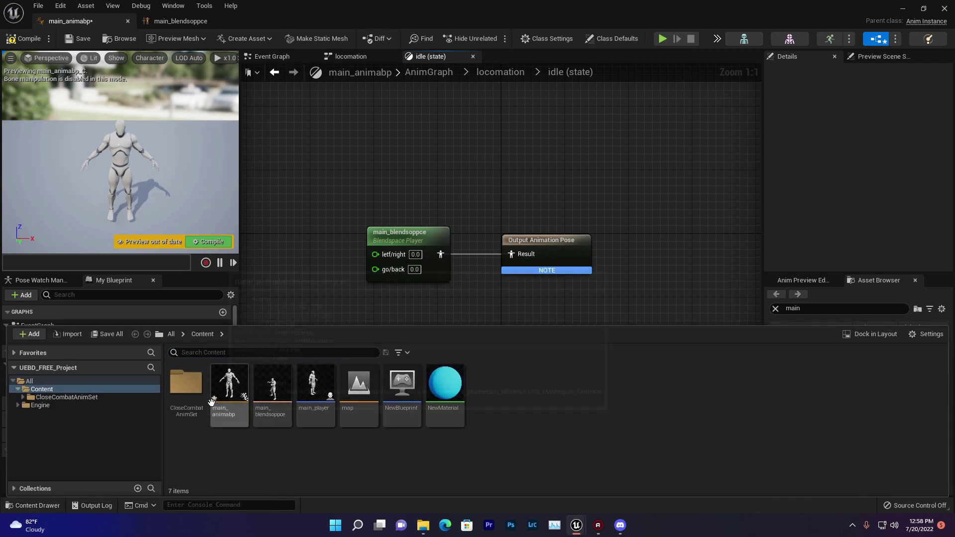
click(341, 275)
right_drag(391, 250, 428, 258)
Step: Move the Calculate Direction node higher in the Event Graph, clear of the movement nodes
click(501, 72)
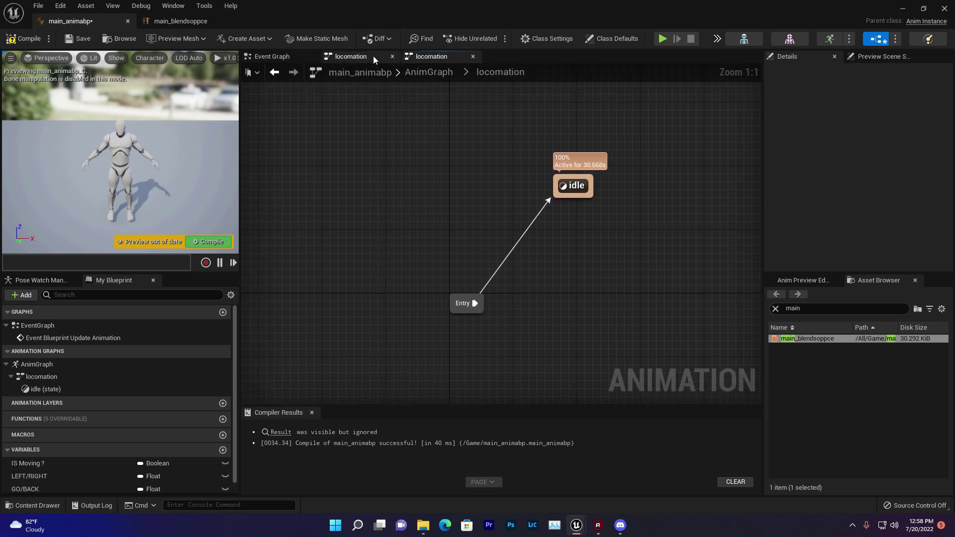
click(287, 58)
scroll(476, 186, up, 2)
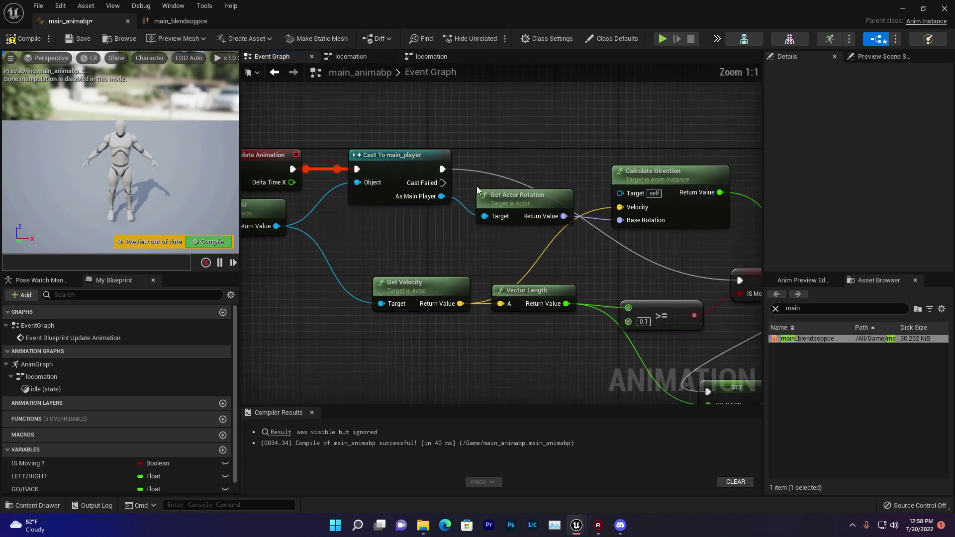
right_drag(572, 195, 466, 190)
drag(565, 174, 572, 107)
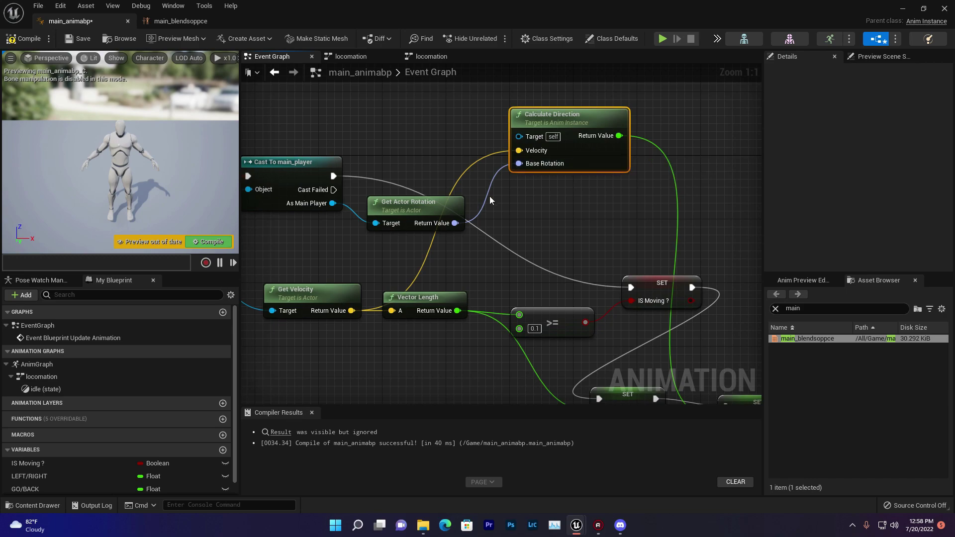
right_drag(490, 196, 556, 187)
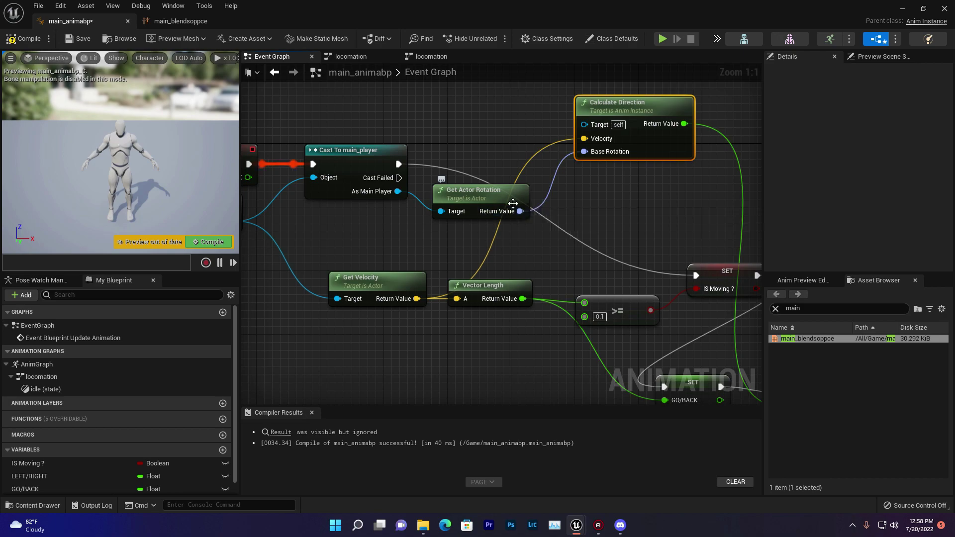
mouse_move(656, 120)
right_down()
mouse_move(434, 118)
mouse_move(396, 1)
right_up()
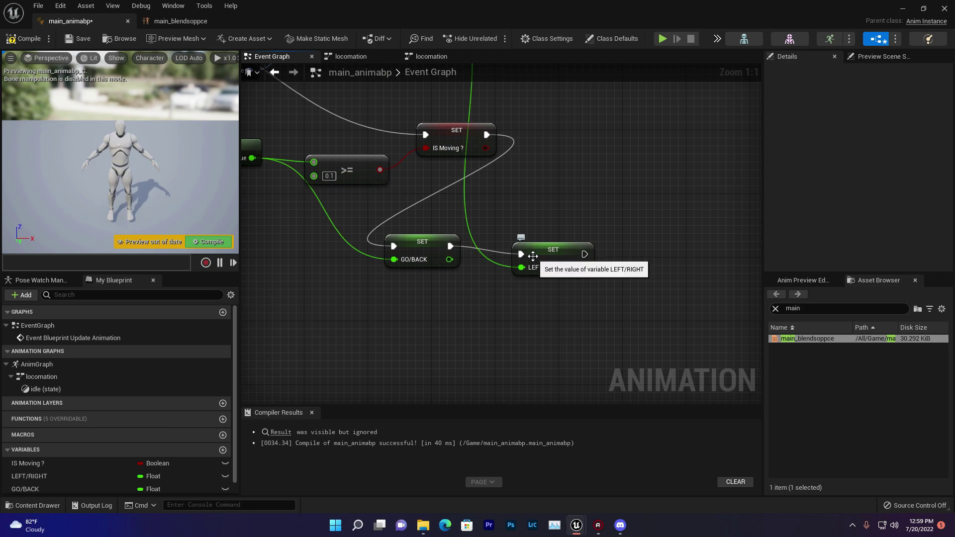
Step: Separate the GO/BACK and LEFT/RIGHT set nodes and review Try Get Pawn Owner and Vector Length
right_drag(533, 256, 709, 334)
click(620, 328)
mouse_move(389, 229)
right_down()
mouse_move(468, 229)
mouse_move(524, 244)
right_up()
click(282, 167)
right_drag(477, 224, 374, 231)
click(468, 260)
right_drag(468, 258, 347, 201)
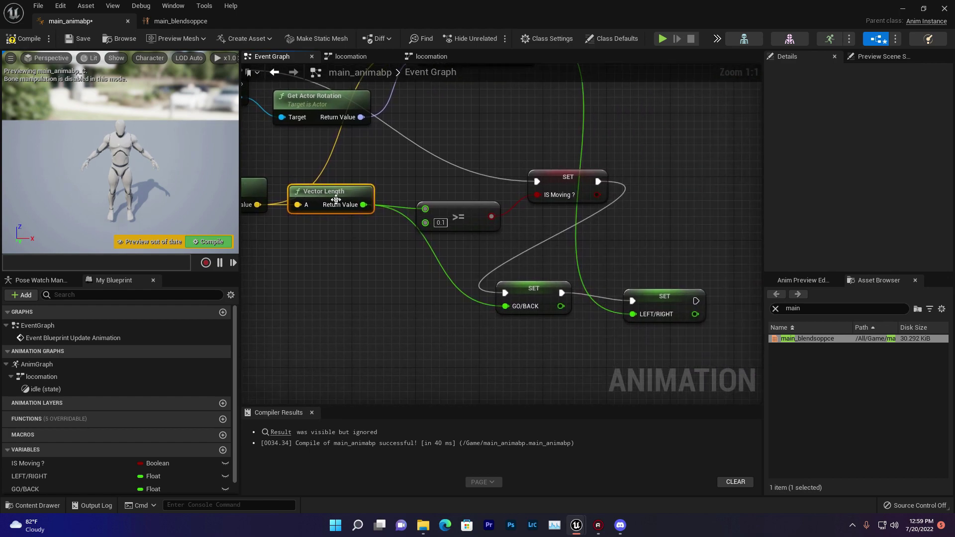
click(518, 298)
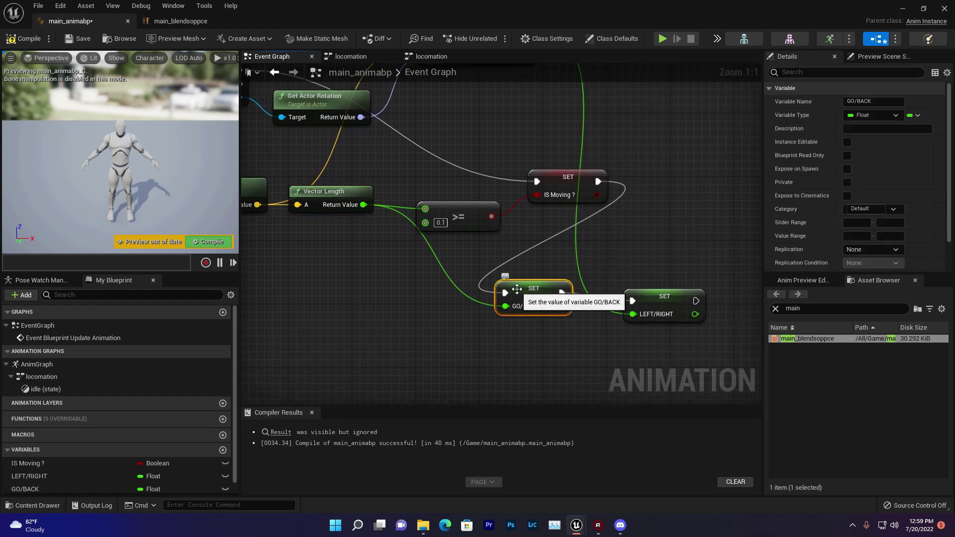
Step: Wire LEFT/RIGHT and GO/BACK getters into the idle state's blend space and compile
click(429, 57)
double_click(573, 187)
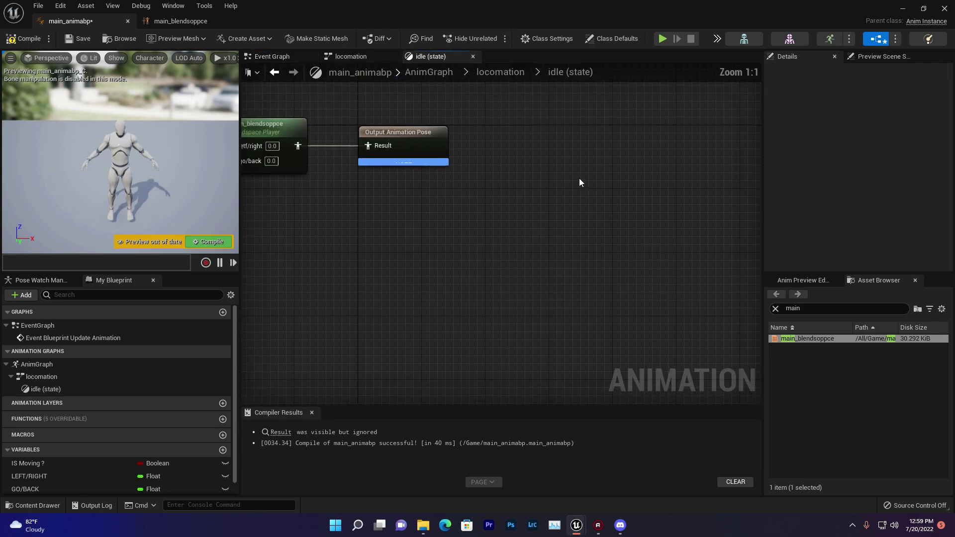
mouse_move(29, 476)
ctrl+mouse_down()
mouse_move(445, 304)
mouse_move(461, 261)
mouse_move(453, 275)
ctrl+mouse_up()
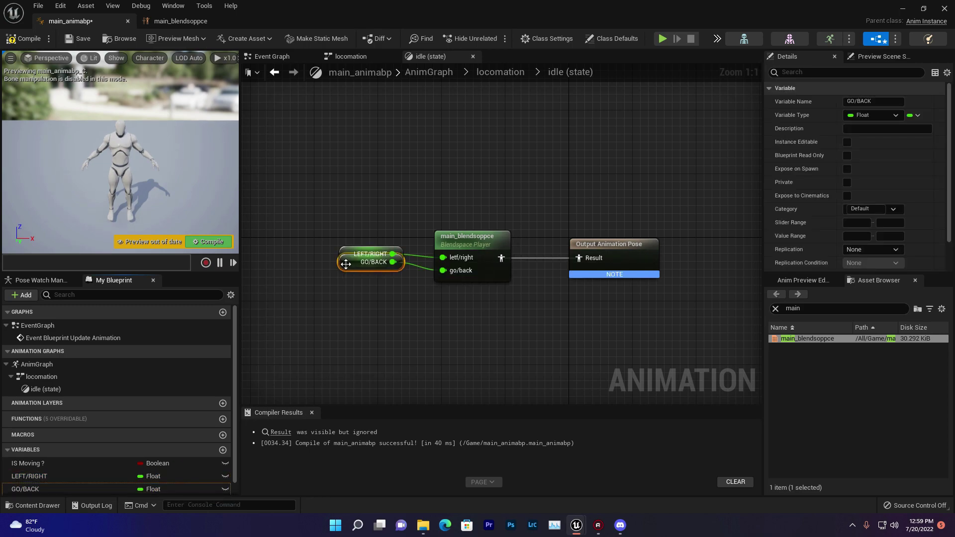
click(25, 38)
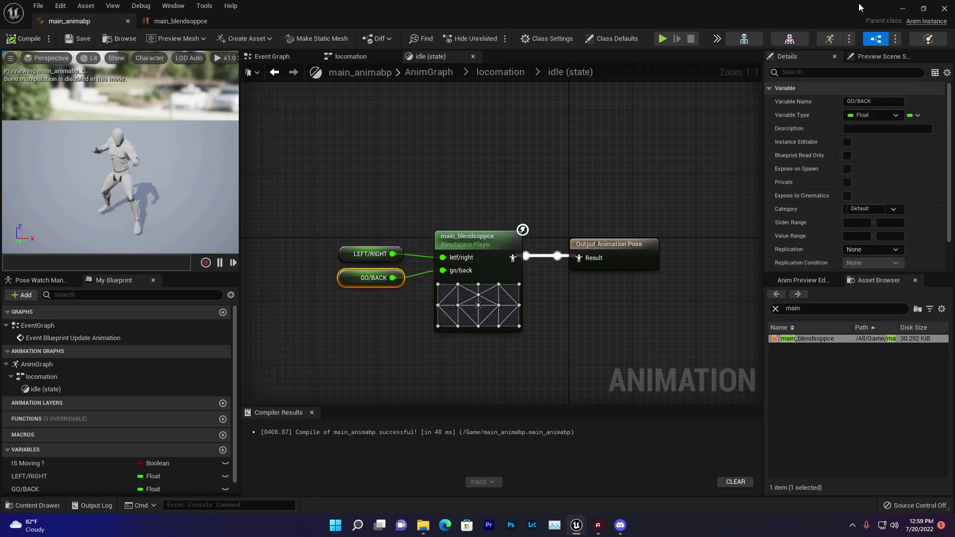
Step: Close the animation blueprint, check the main_player blueprint, and return to the anim blueprint
click(902, 7)
double_click(284, 434)
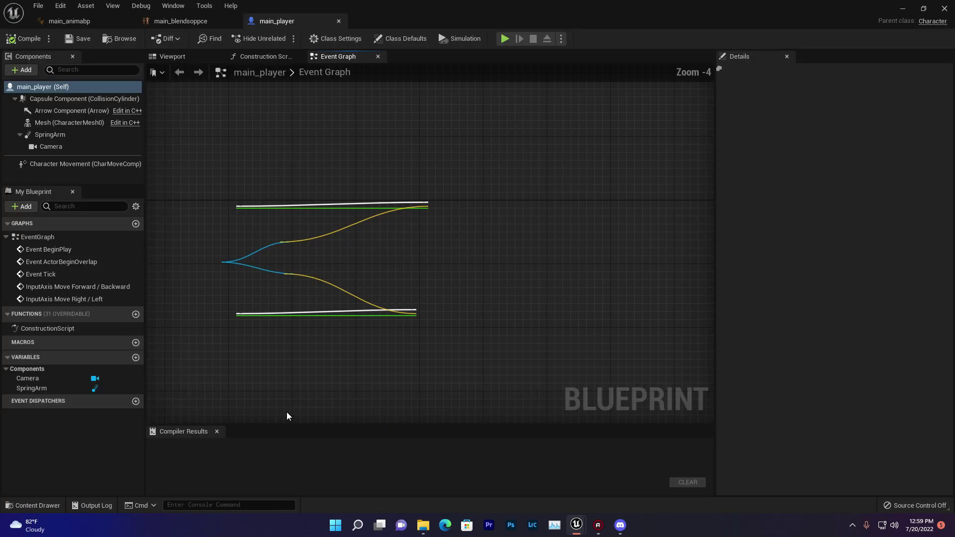
scroll(834, 167, down, 5)
scroll(835, 168, down, 5)
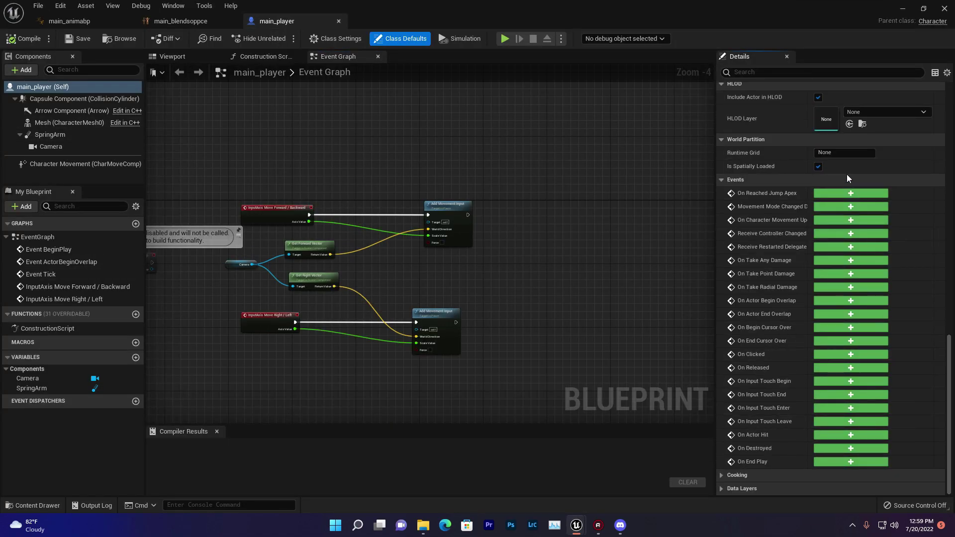
click(86, 6)
click(63, 22)
Step: Play the level fullscreen and walk the character with W and D to test blended locomotion
click(905, 7)
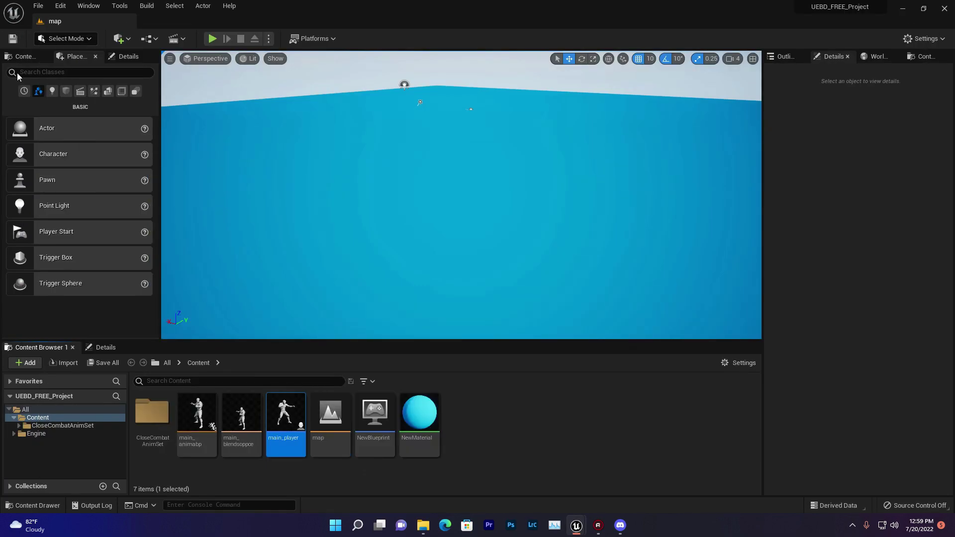
key(alt+p)
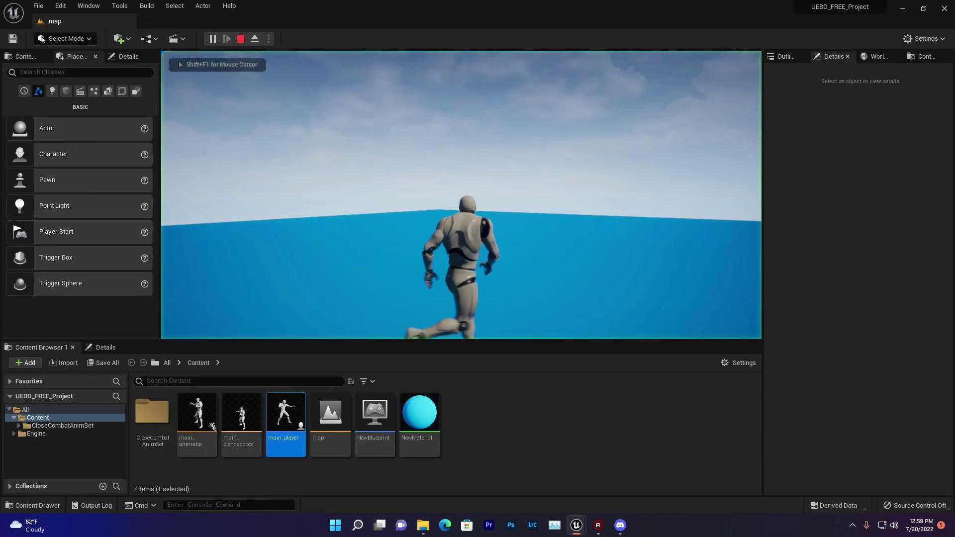
key(F11)
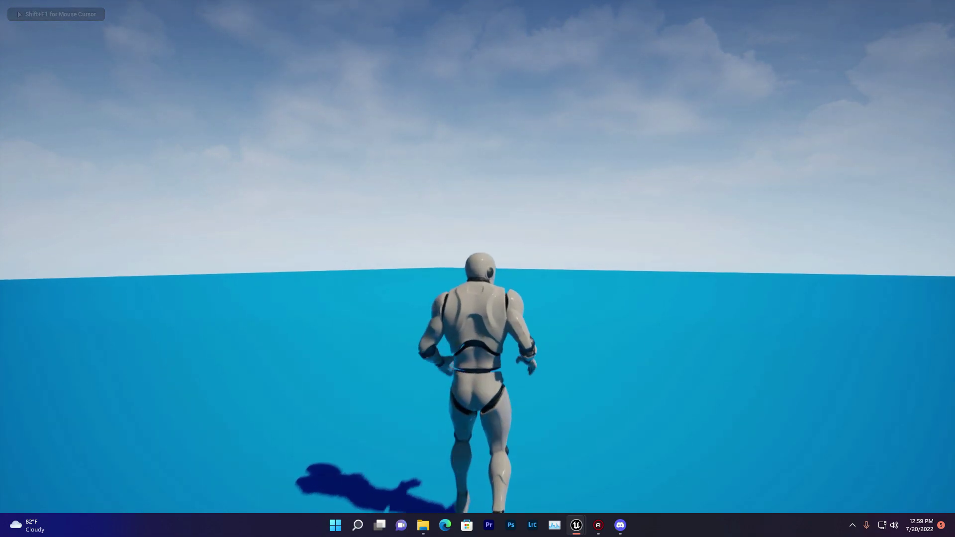
key(d)
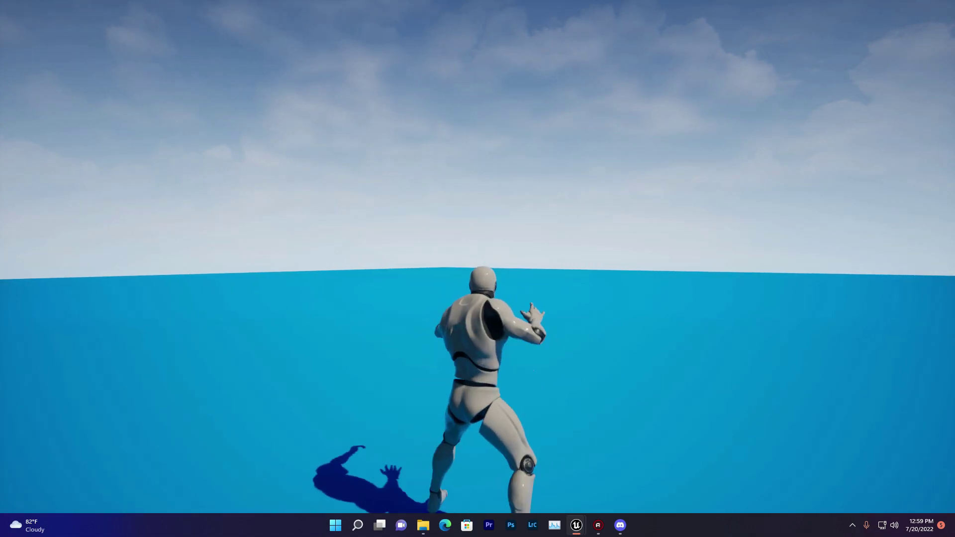
key(w)
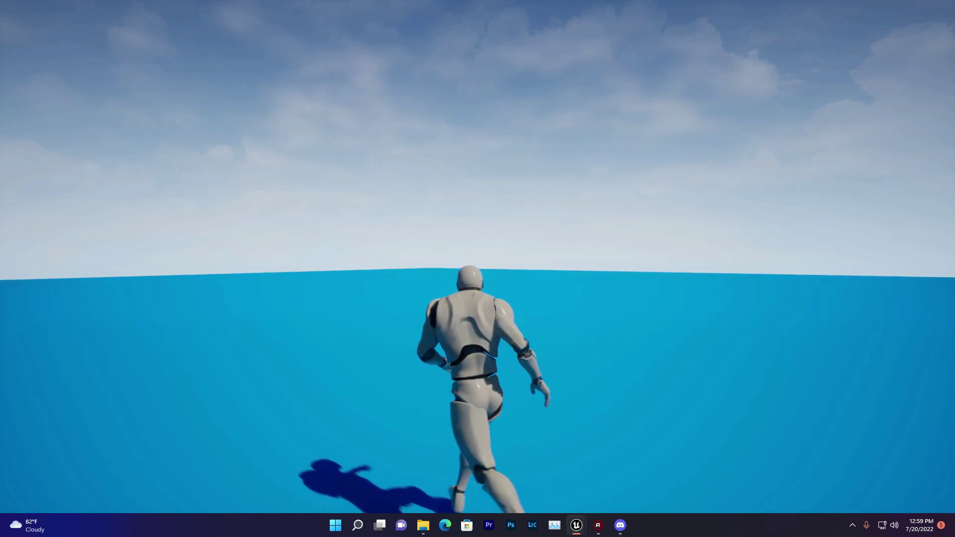